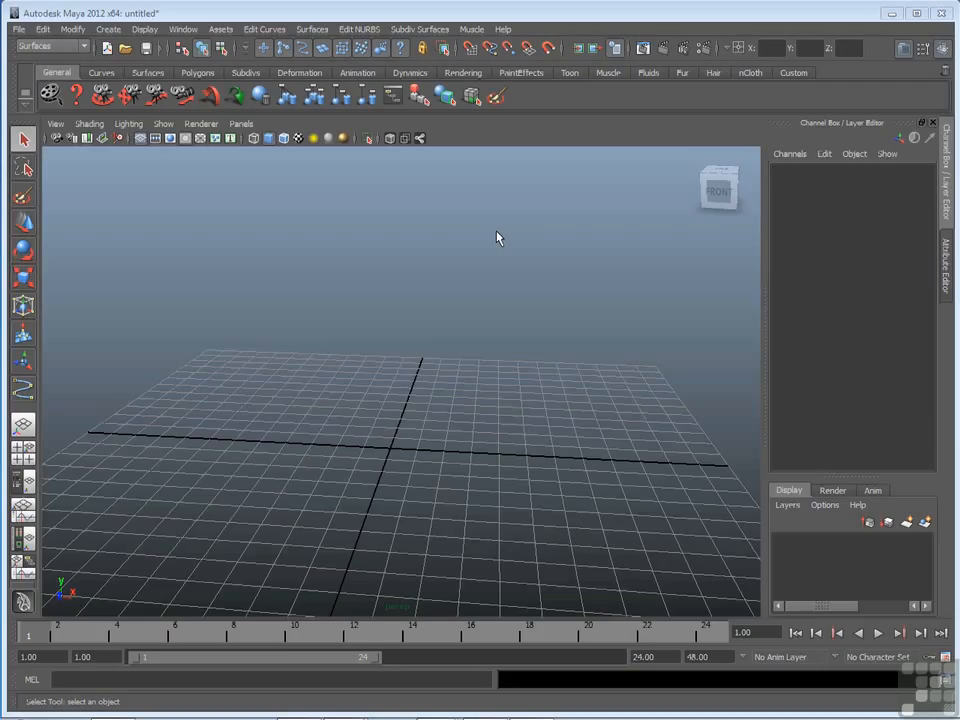
Create a NURBS circle primitive at the grid origin
left_click(108, 29)
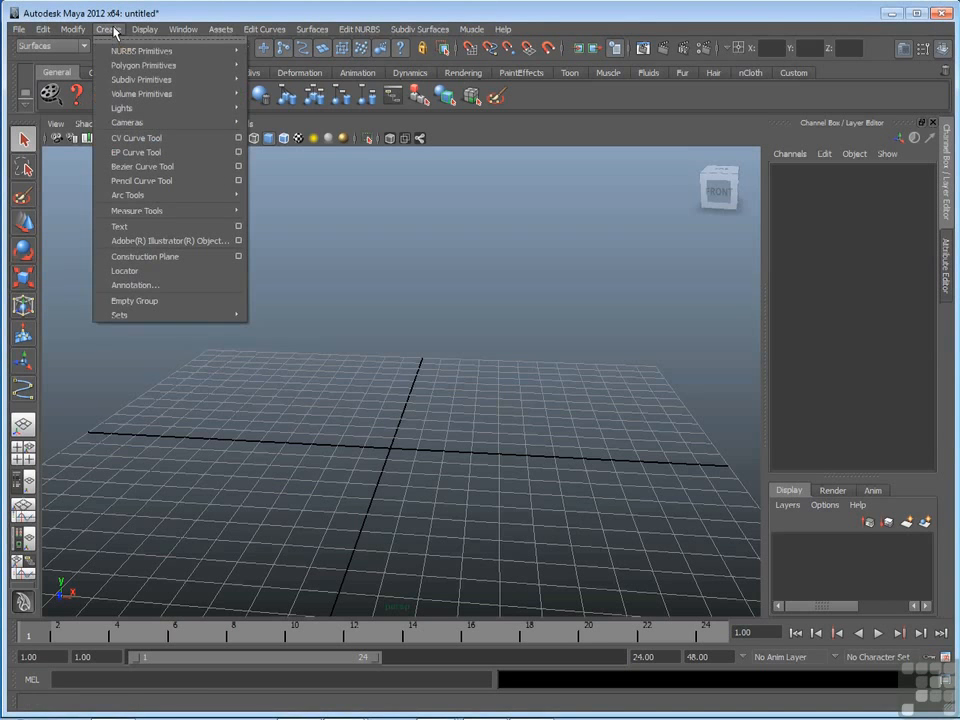
mouse_move(153, 54)
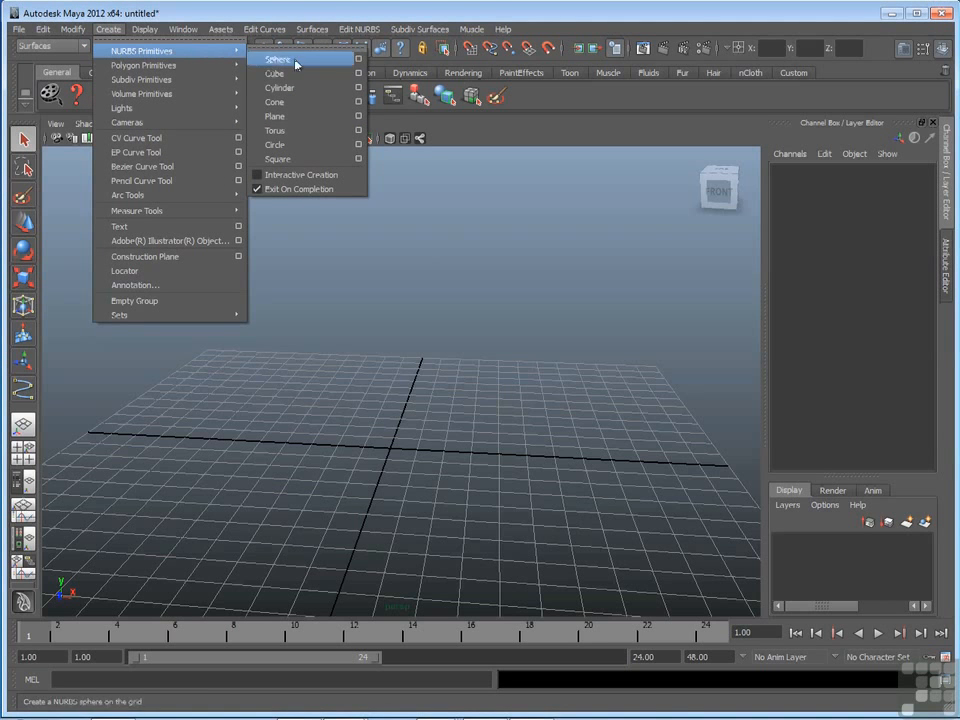
left_click(304, 146)
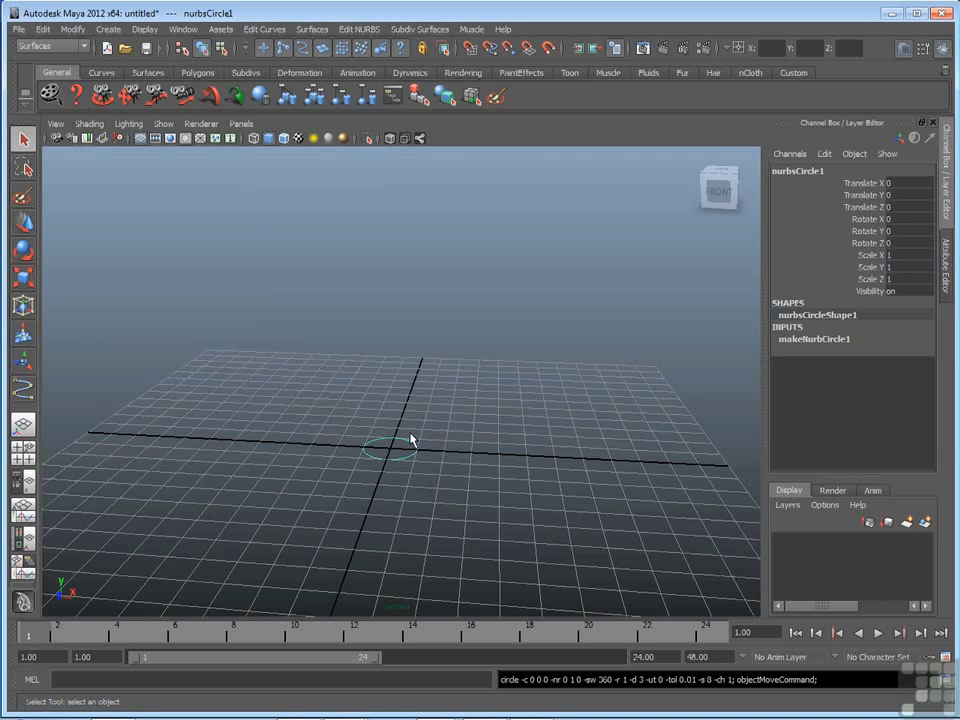
key("f")
left_click_drag(466, 420, 429, 424, "alt")
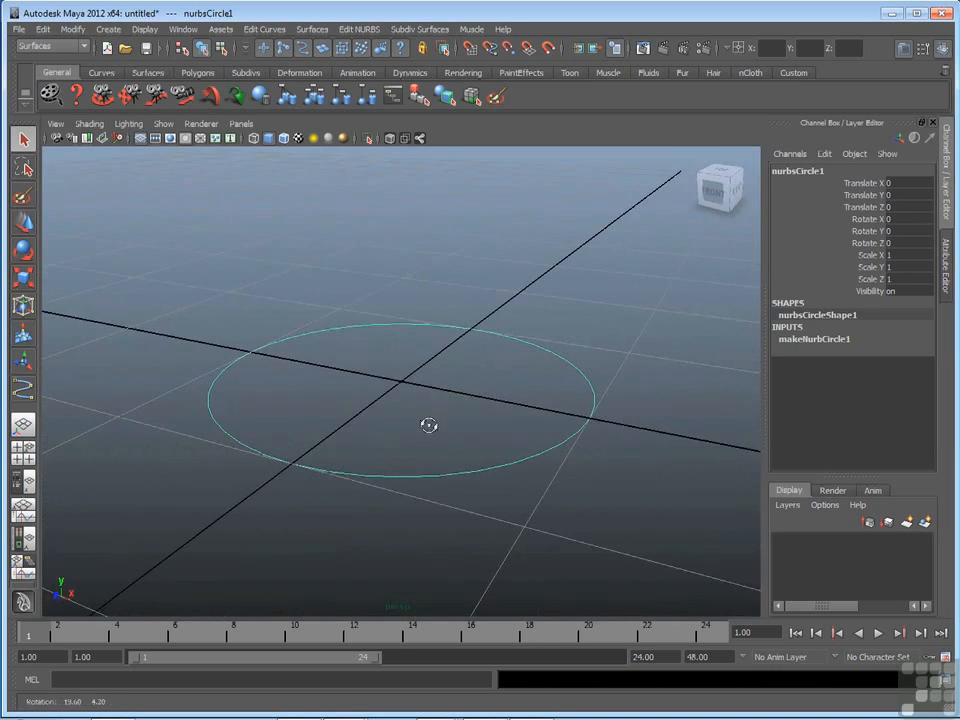
Examine the circle's control vertices and return it to object mode
right_click(519, 343)
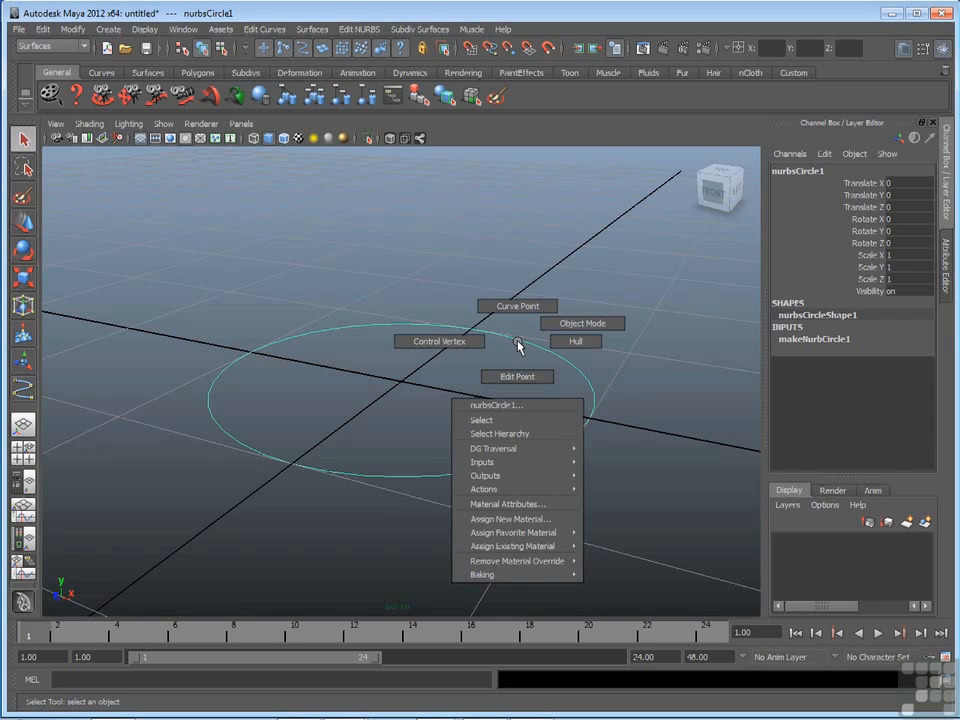
left_click(459, 342)
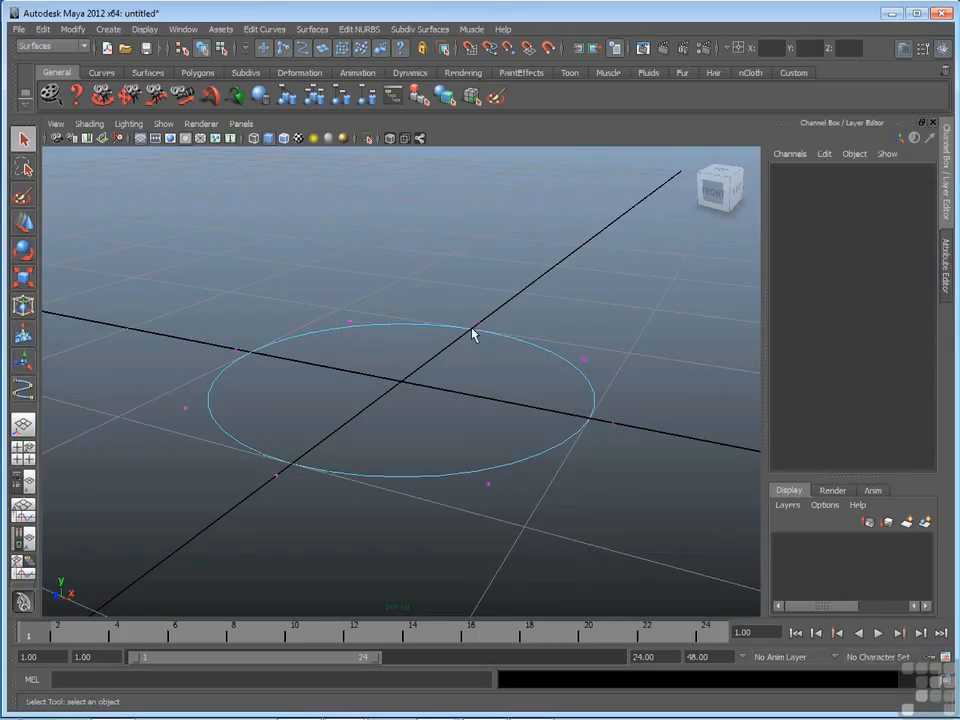
right_click_drag(482, 332, 509, 318)
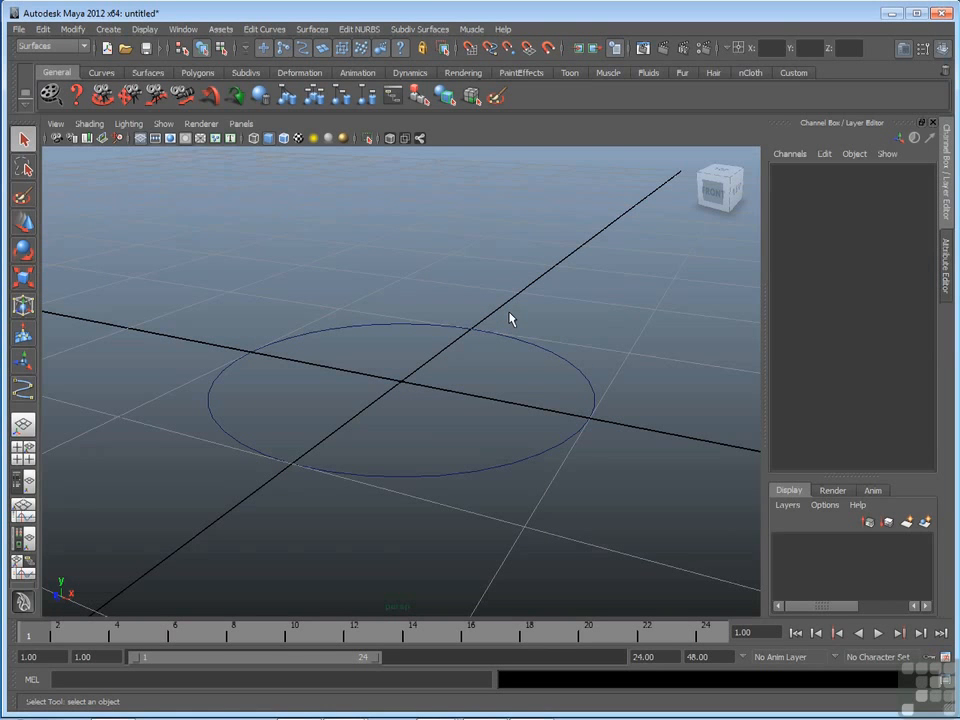
Draw an inward-winding spiral with the CV Curve Tool in the front view, starting at the grid origin and making about two turns
key("space")
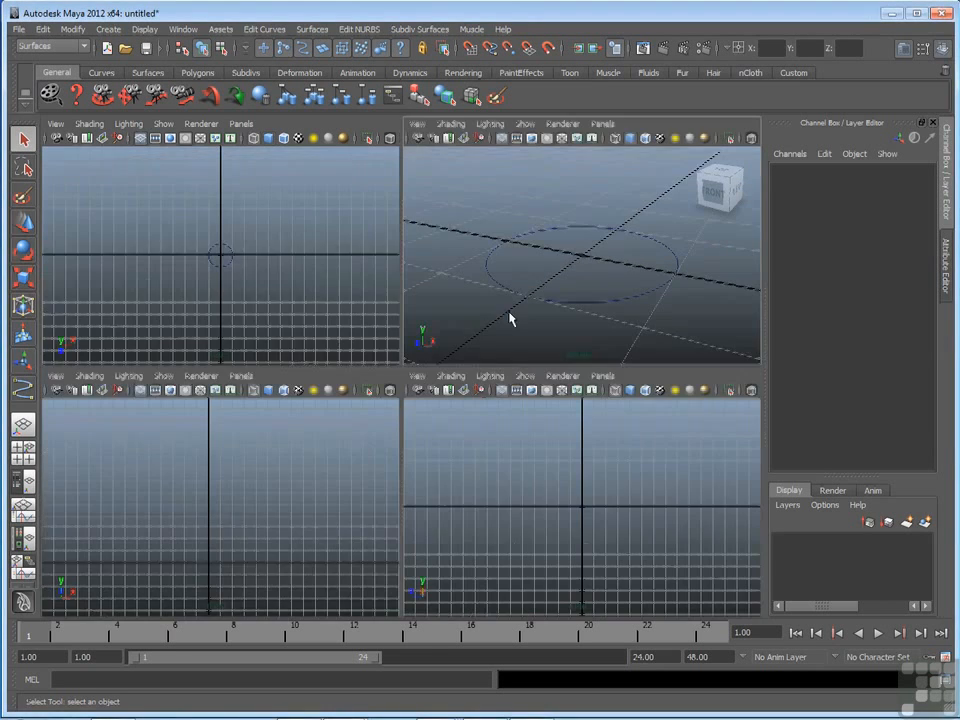
key("space")
middle_click_drag(408, 499, 433, 479, "alt")
left_click_drag(363, 460, 439, 501)
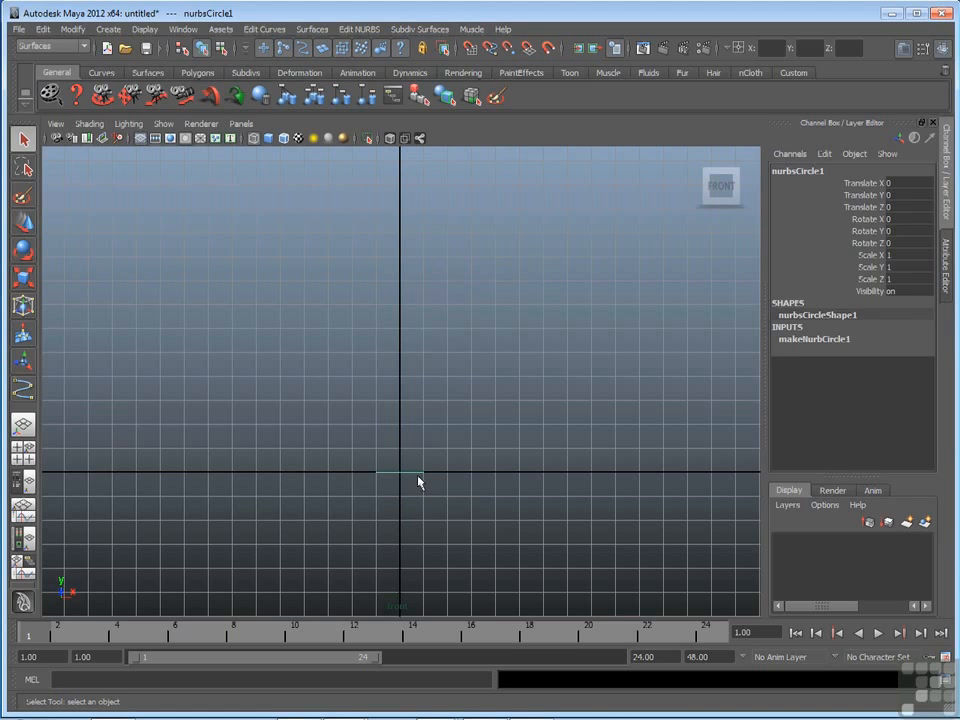
left_click(110, 29)
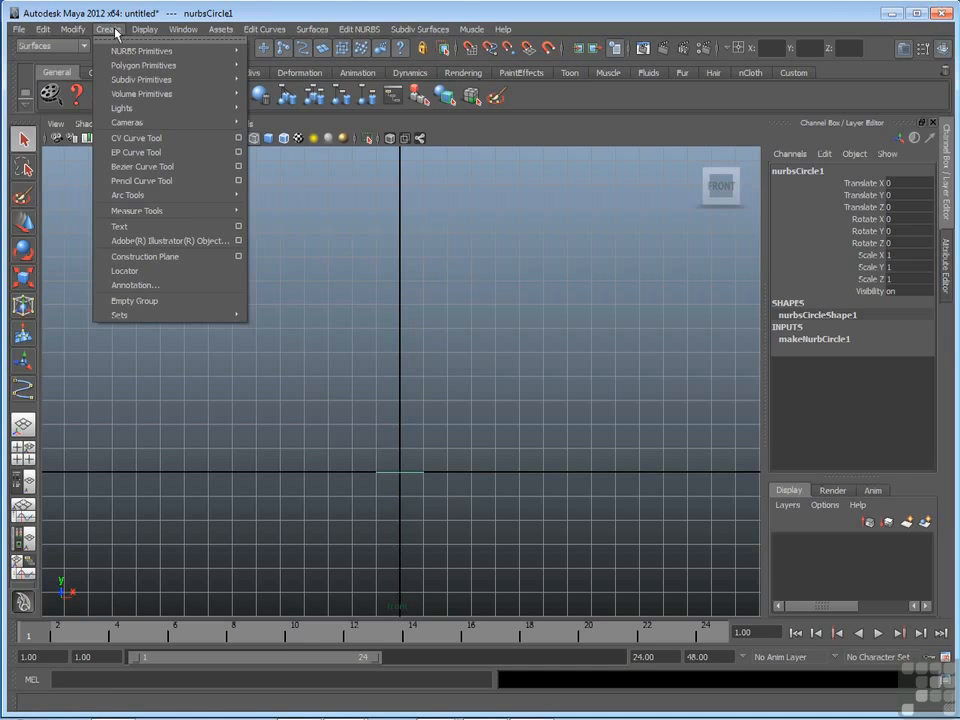
left_click(186, 141)
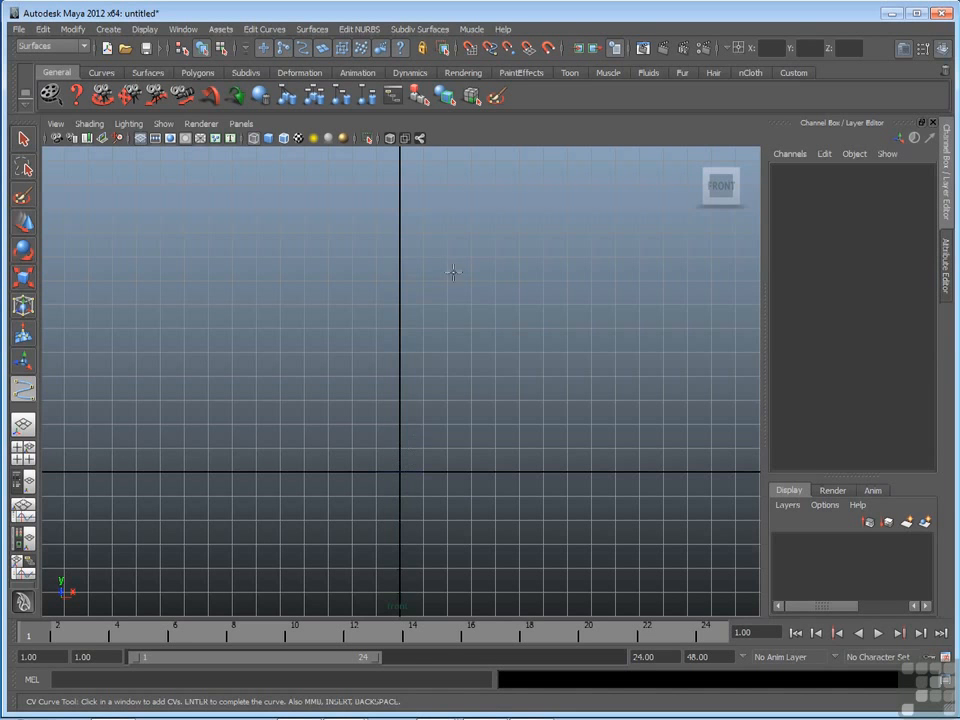
left_click(472, 52)
left_click(400, 471)
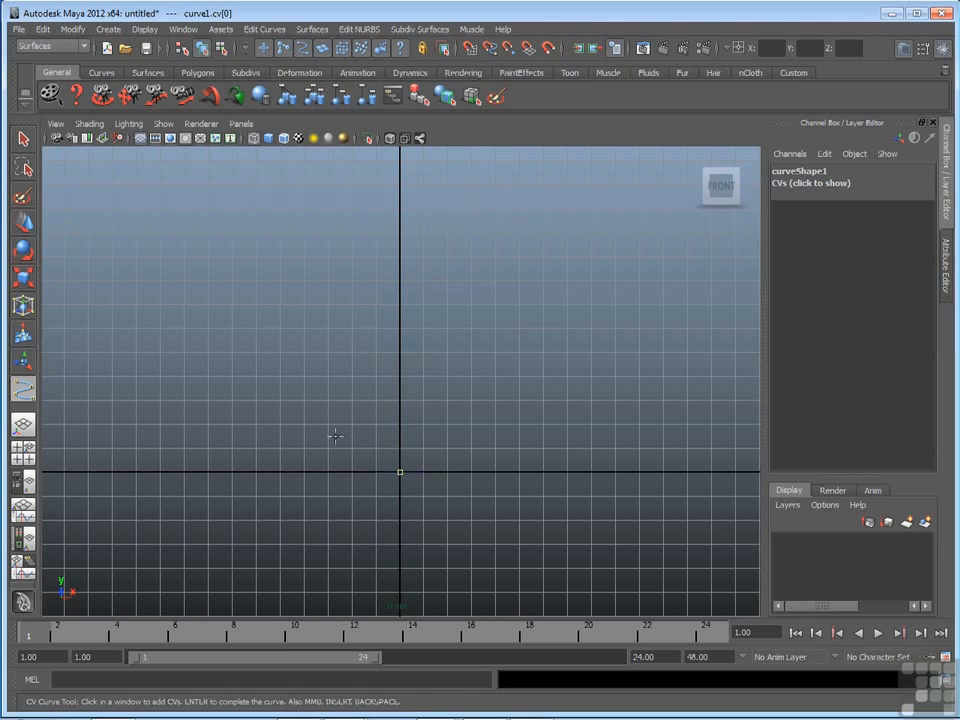
left_click(212, 426)
left_click(186, 300)
left_click(251, 197)
left_click(381, 176)
left_click(484, 208)
left_click(514, 306)
left_click(481, 372)
left_click(396, 407)
left_click(322, 406)
left_click(280, 369)
left_click(268, 328)
left_click(286, 268)
left_click(344, 232)
left_click(428, 236)
left_click(438, 283)
left_click(414, 338)
left_click(371, 348)
left_click(353, 342)
left_click(339, 328)
left_click(337, 289)
key("Return")
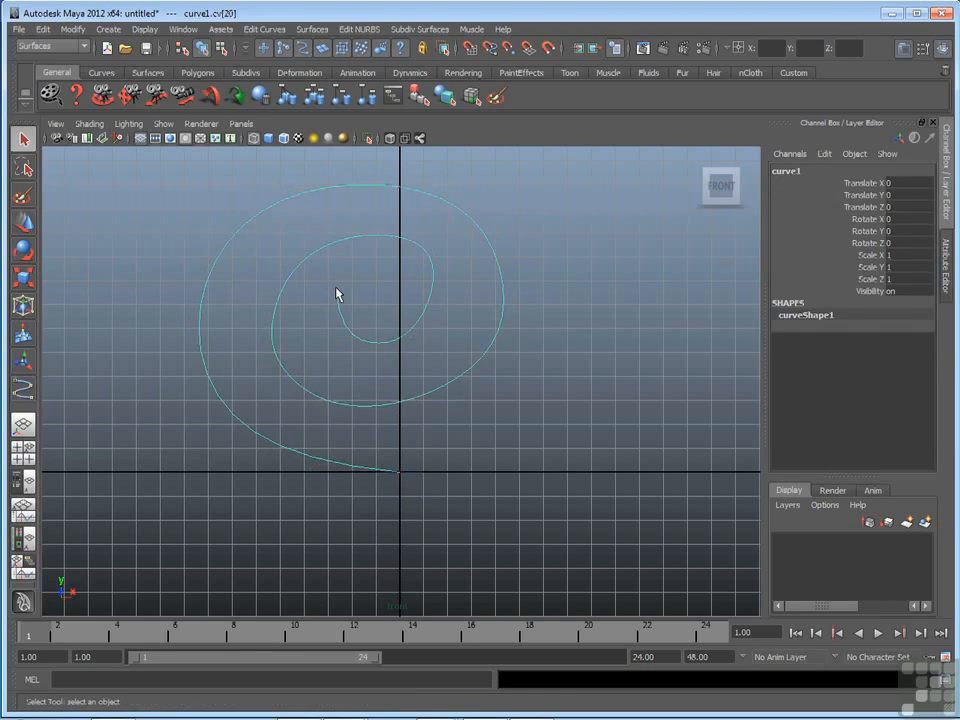
In the perspective view, select the circle as profile and the spiral as path, and open the surface Extrude options
middle_click_drag(343, 296, 376, 339, "alt")
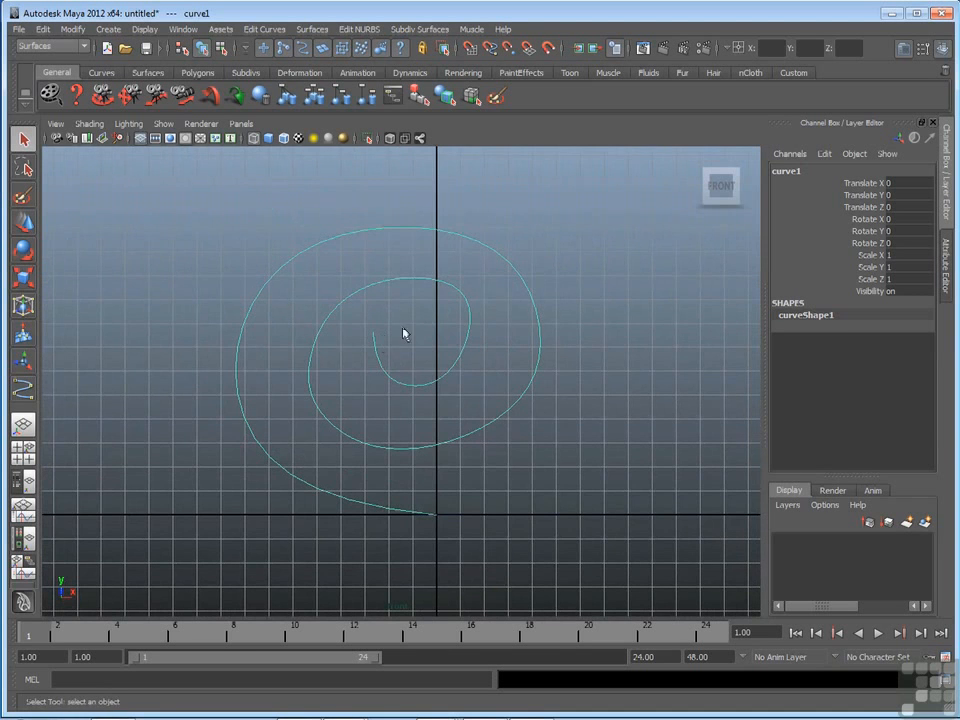
key("space")
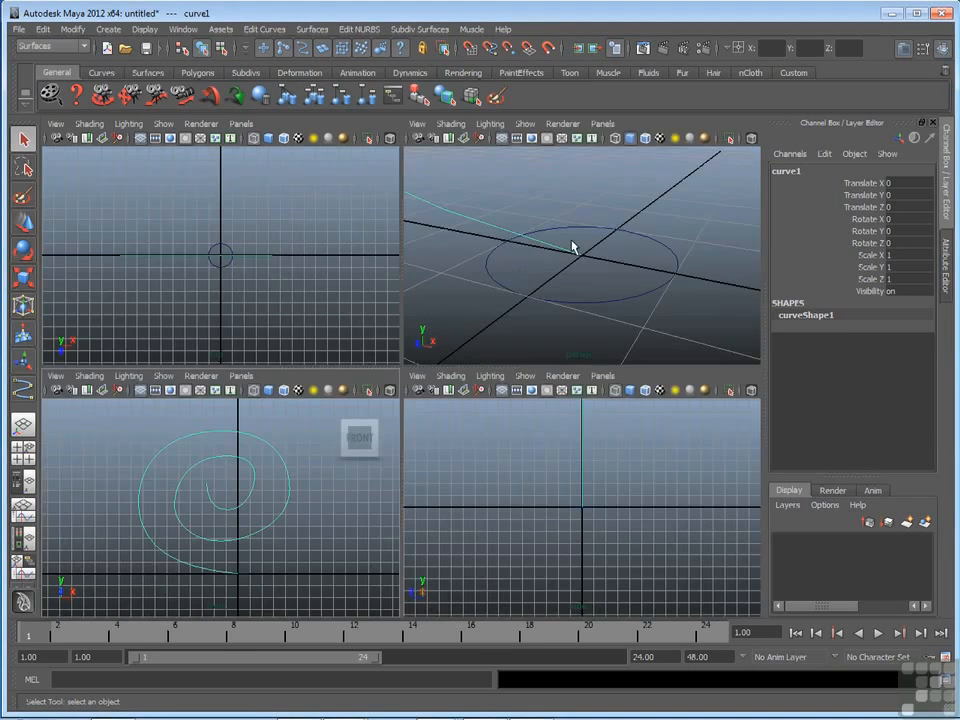
key("space")
right_click_drag(430, 350, 408, 357, "alt")
left_click_drag(408, 357, 378, 451, "alt")
middle_click_drag(378, 451, 377, 449, "alt")
left_click(448, 510)
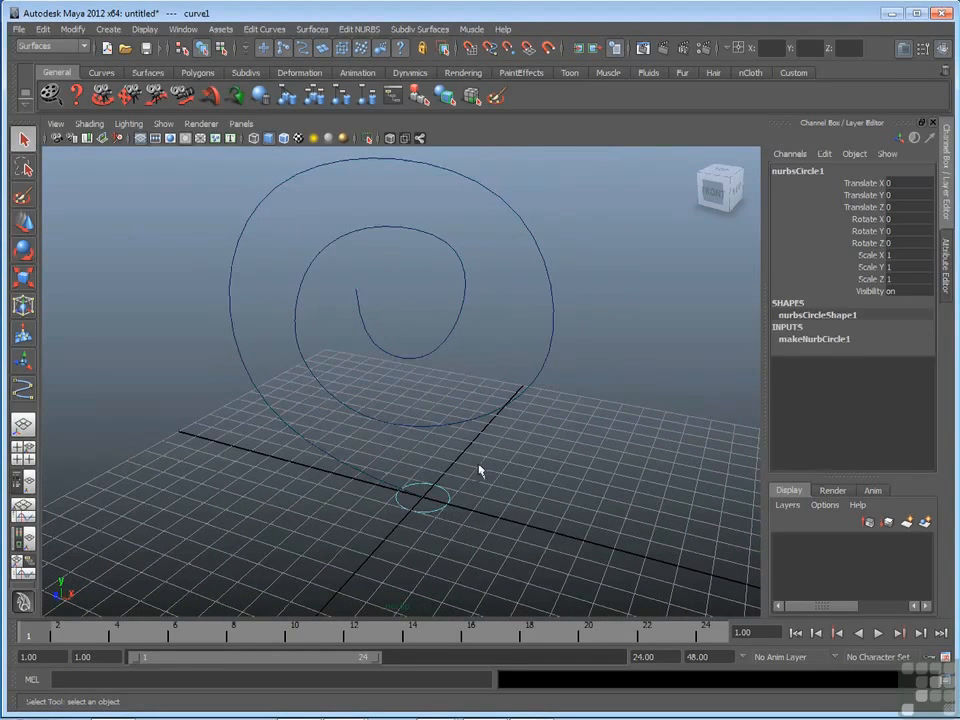
left_click(422, 426)
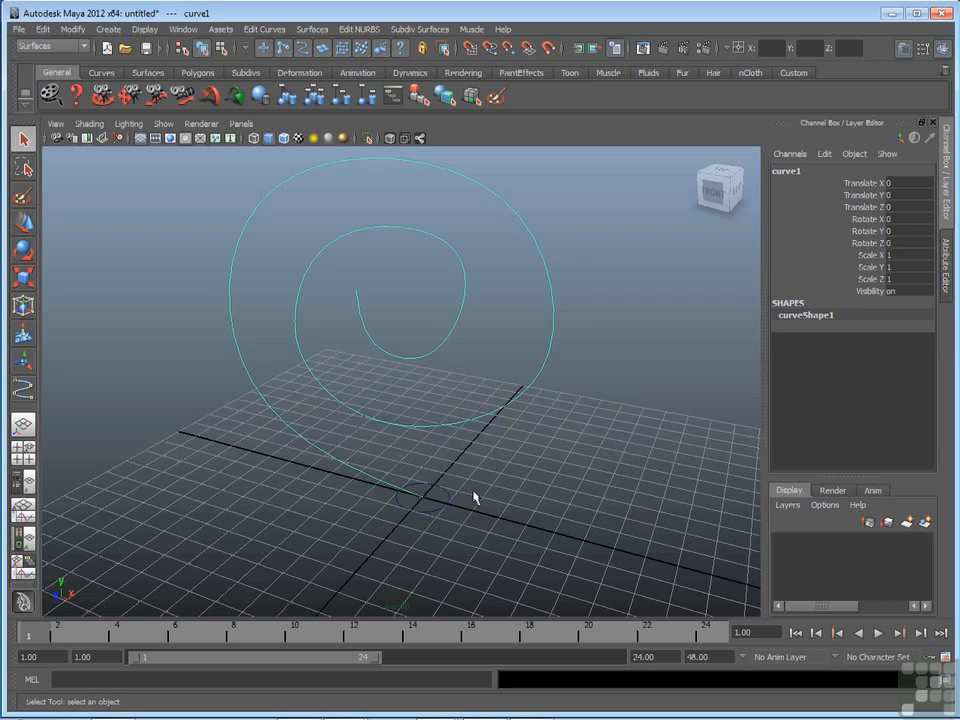
left_click(447, 511)
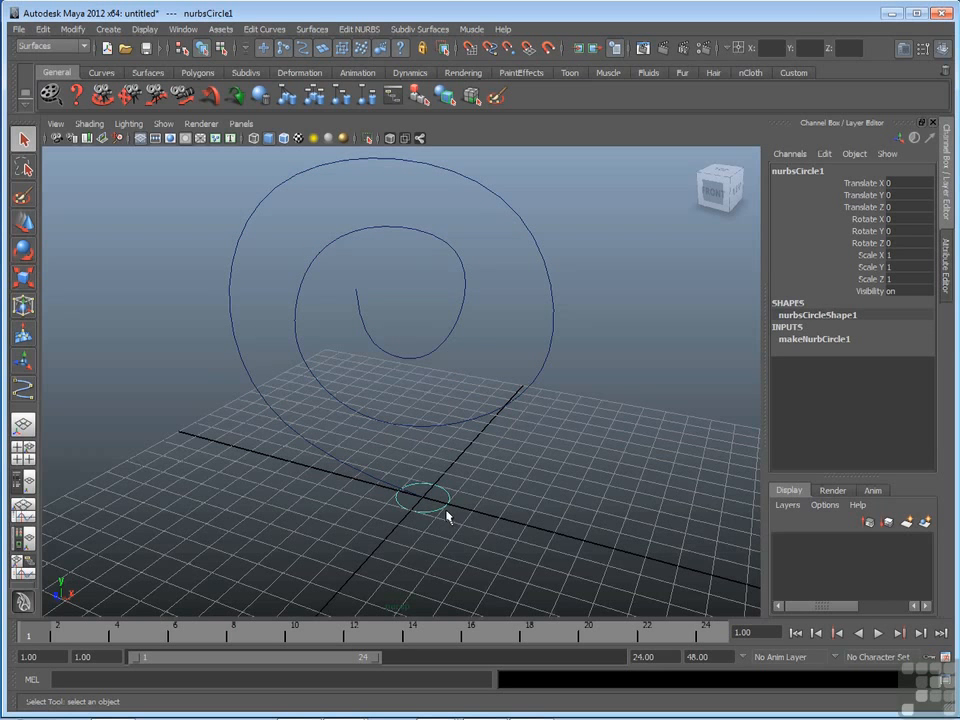
left_click(262, 403)
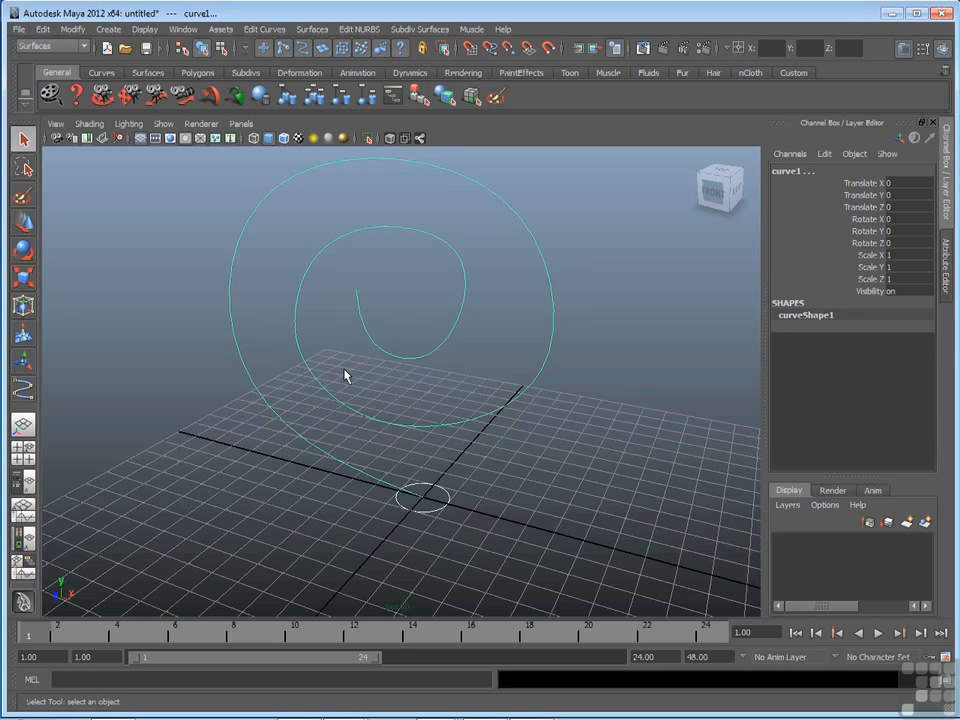
left_click(311, 29)
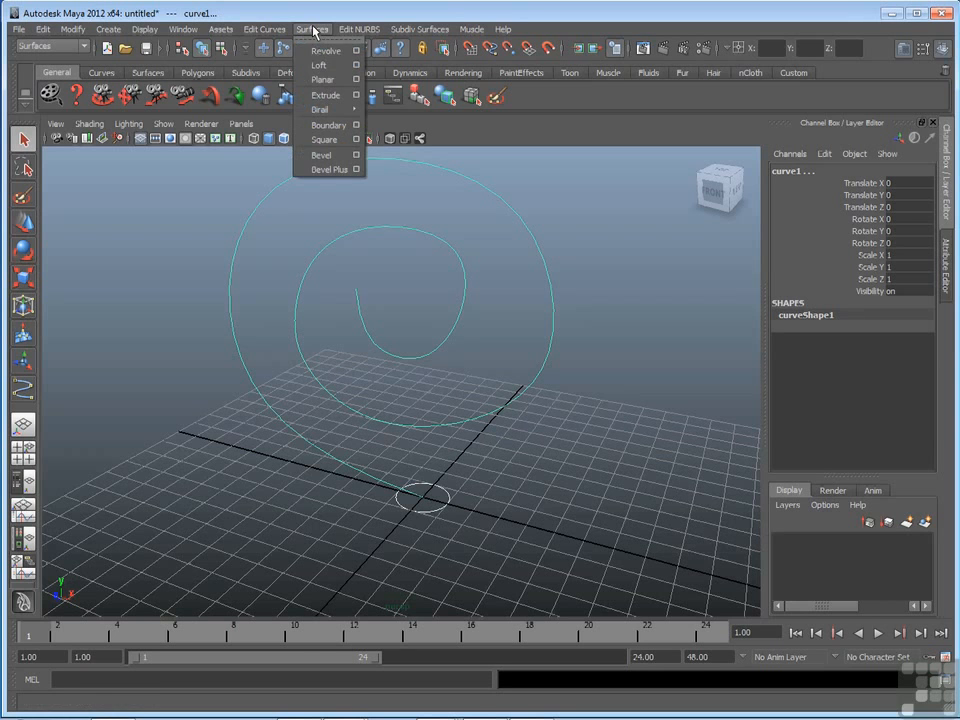
left_click(356, 95)
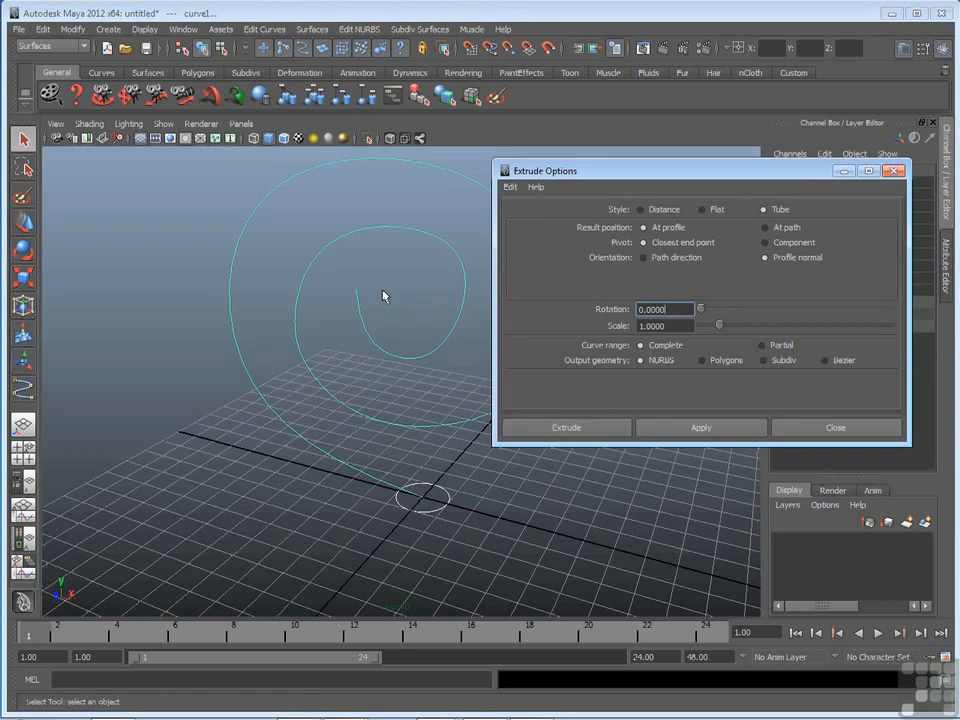
Try extruding the circle along the spiral as a tube with At profile, Closest end point and Profile normal, and undo it
middle_click_drag(377, 282, 262, 322, "alt")
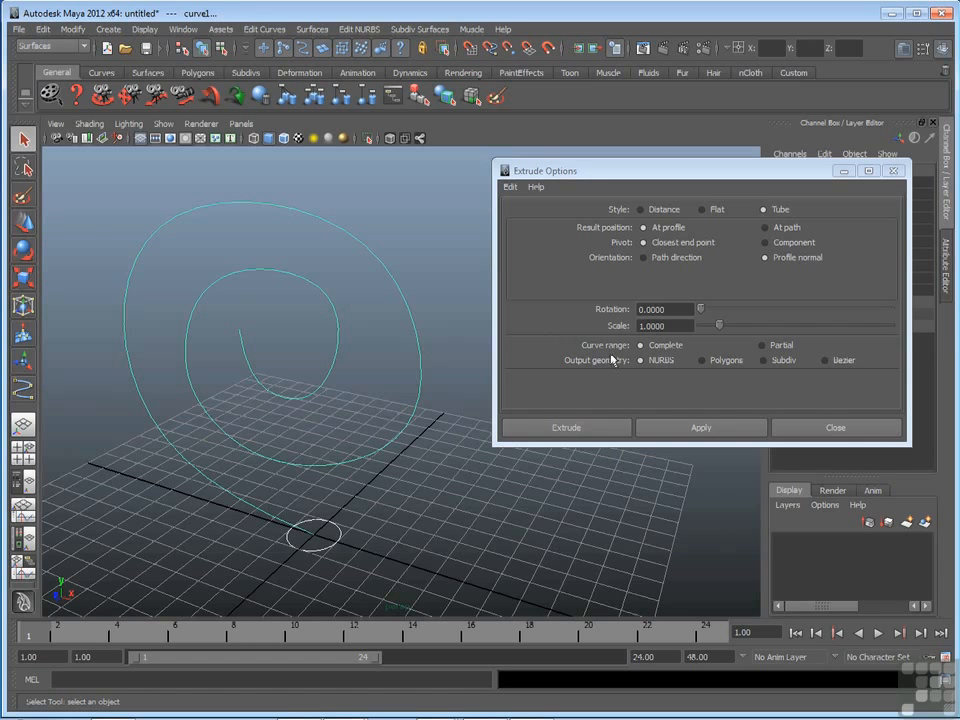
left_click(713, 435)
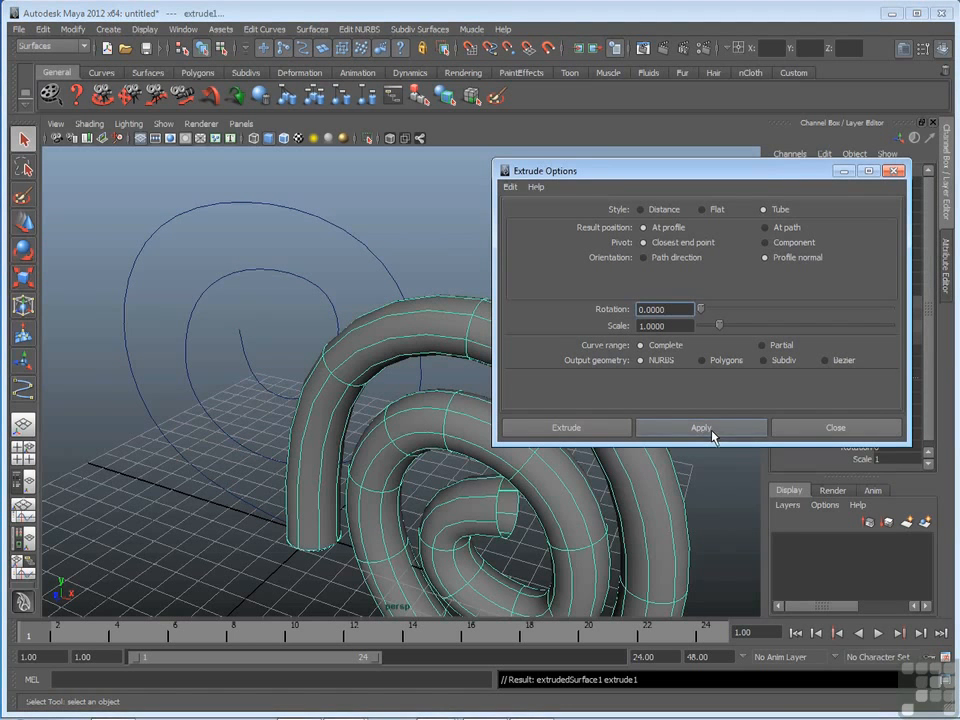
left_click_drag(407, 305, 319, 272, "alt")
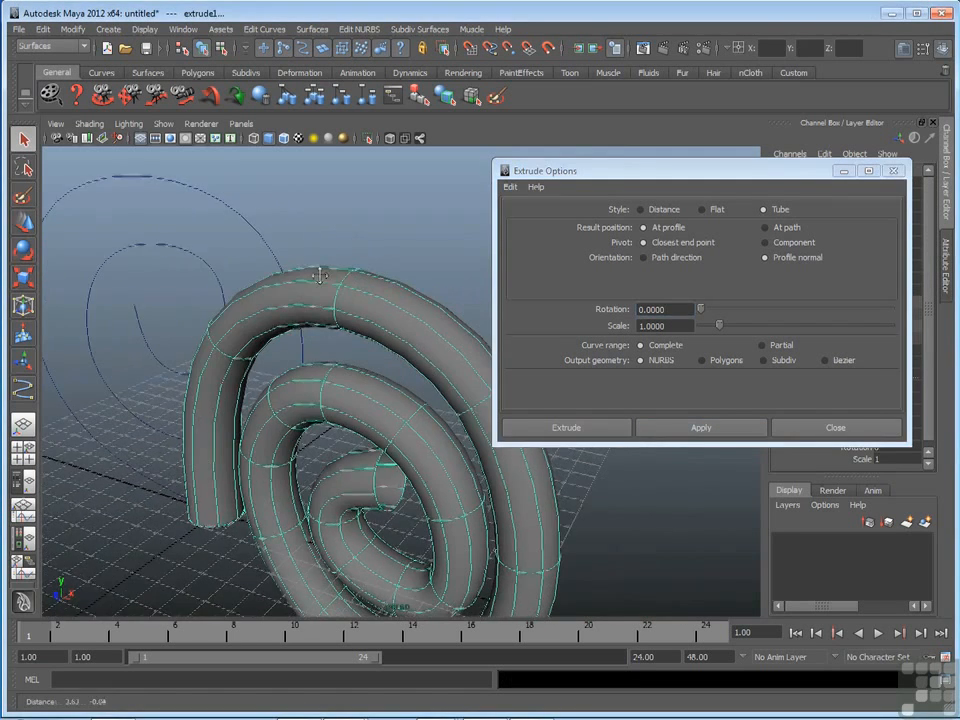
left_click_drag(266, 317, 313, 300, "alt")
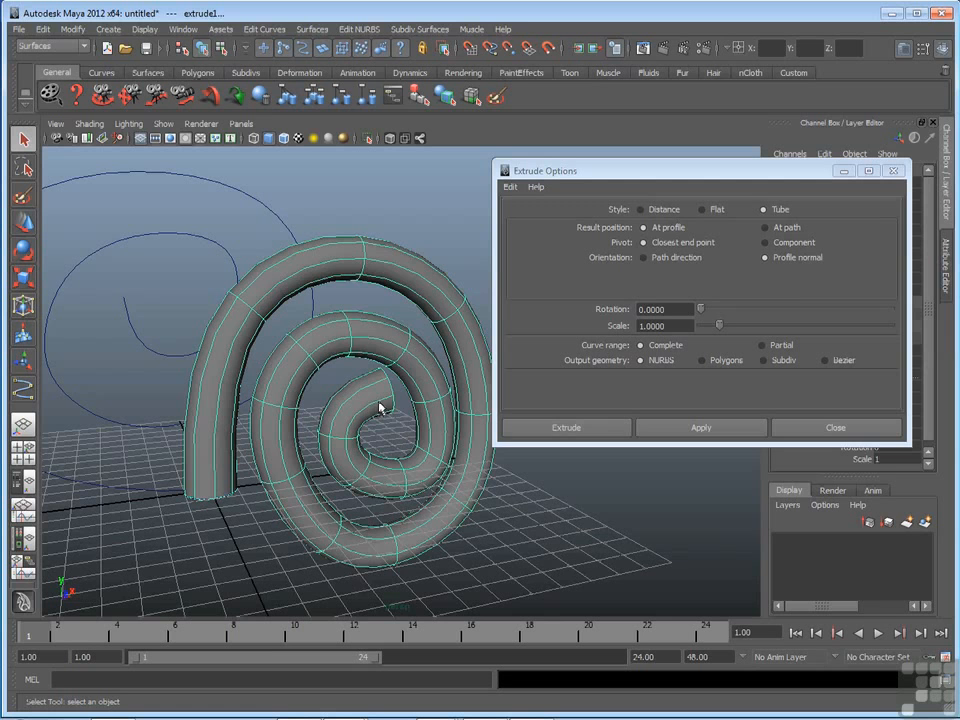
left_click(435, 243)
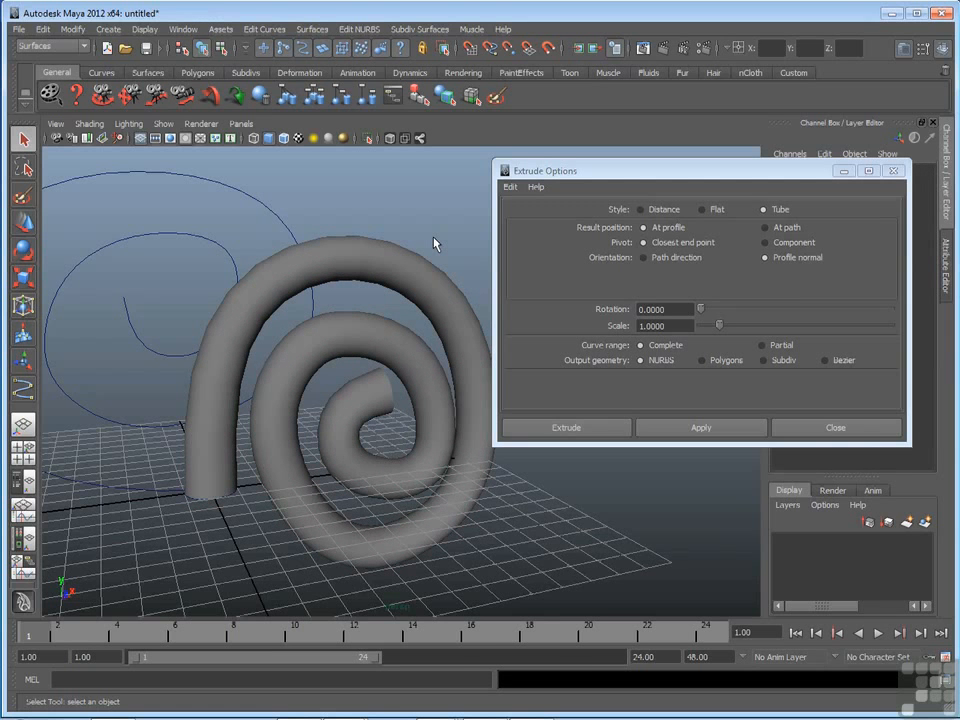
key("ctrl+z")
key("ctrl+z")
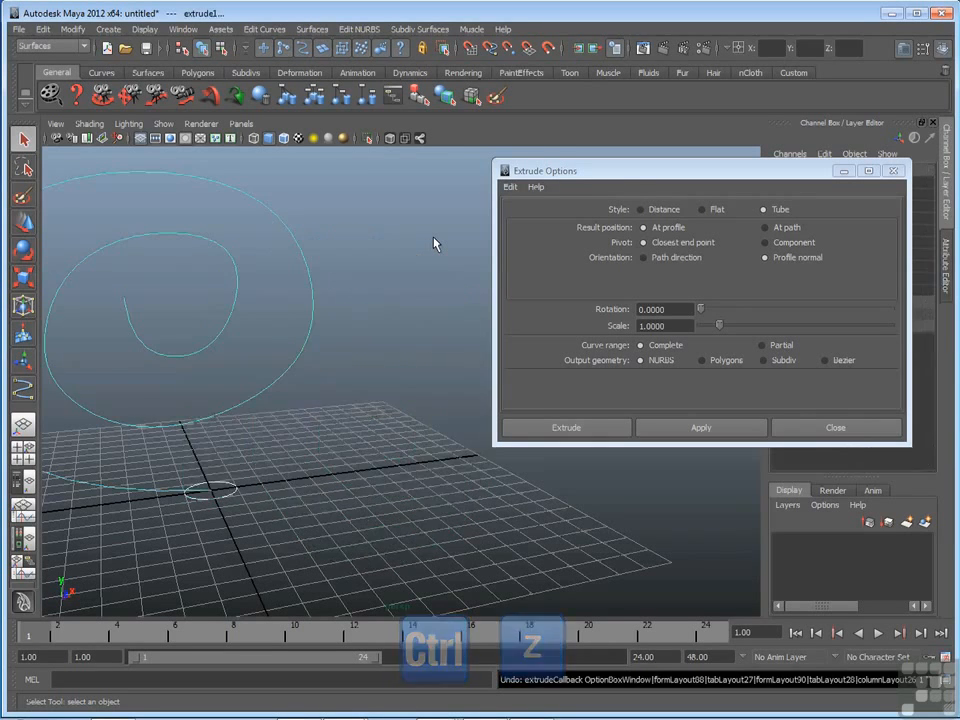
Set the result position to At path, try a tube extrusion of the circle along the spiral, and undo the extrusion
middle_click_drag(313, 238, 407, 275, "alt")
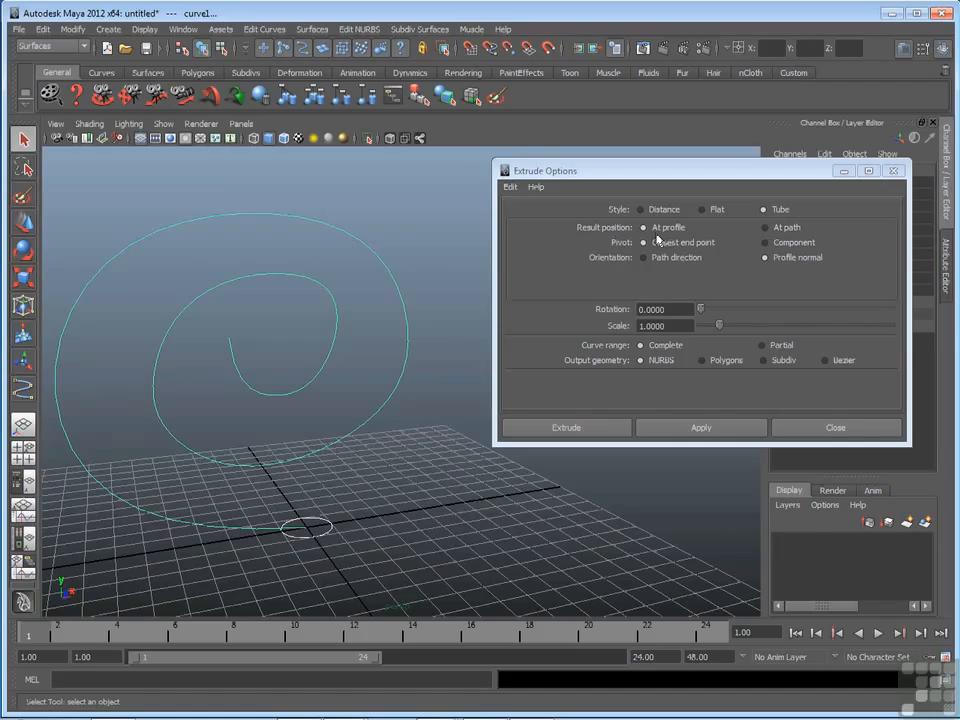
left_click(765, 228)
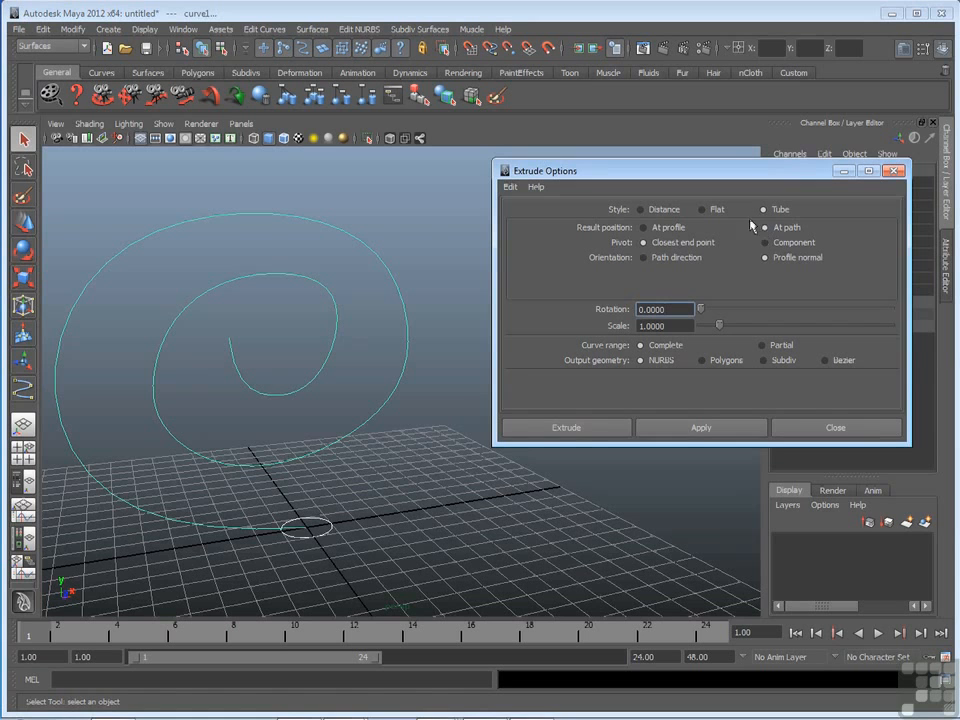
left_click(699, 428)
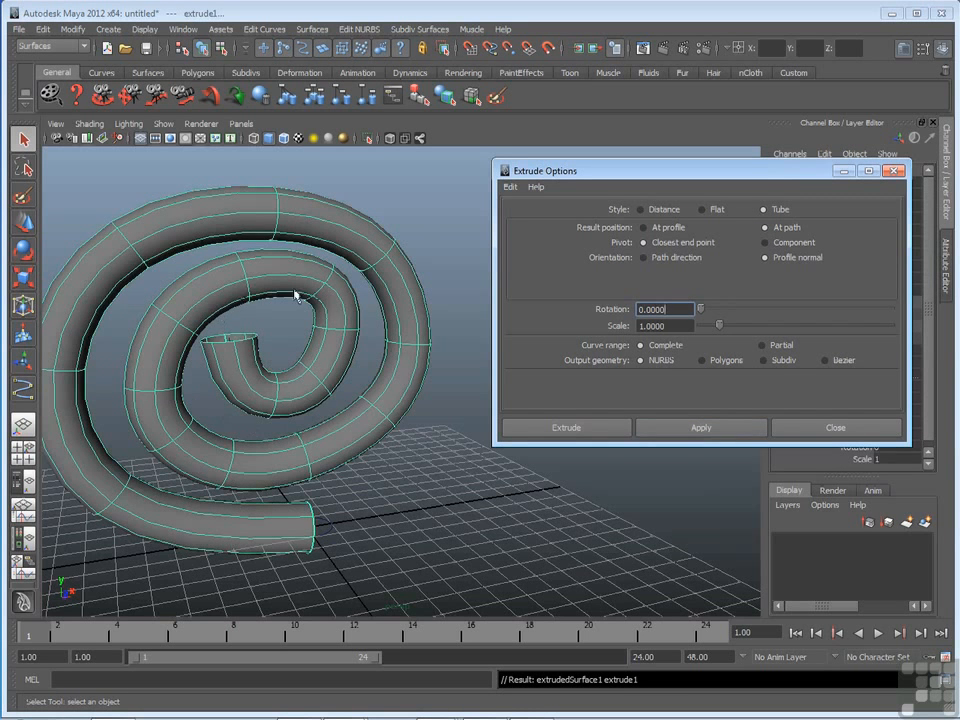
left_click_drag(270, 388, 334, 390, "alt")
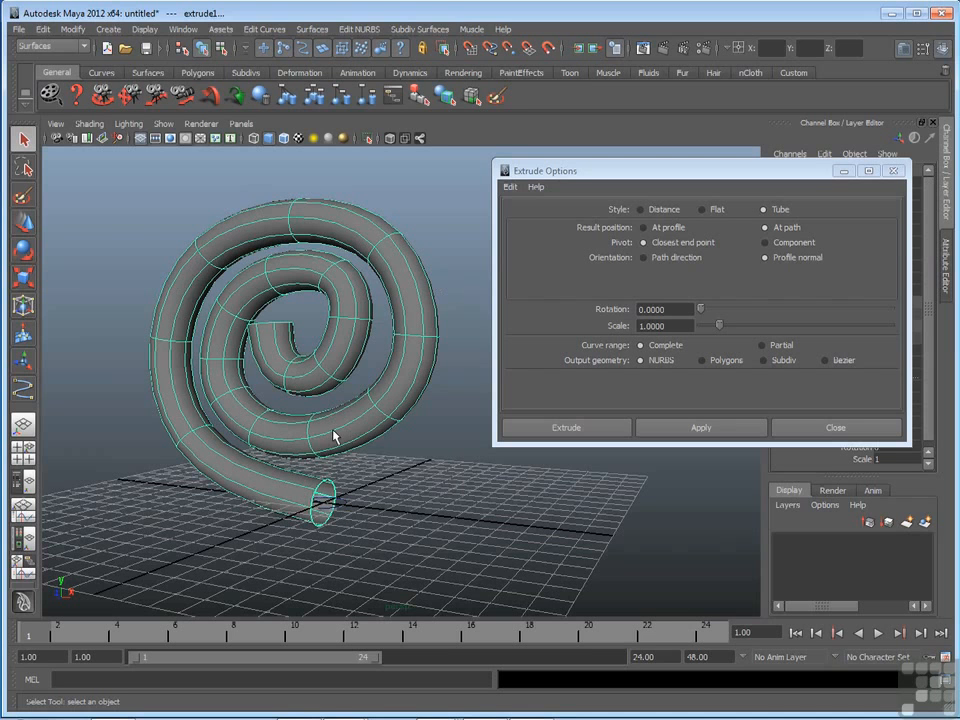
left_click_drag(351, 474, 378, 458, "alt")
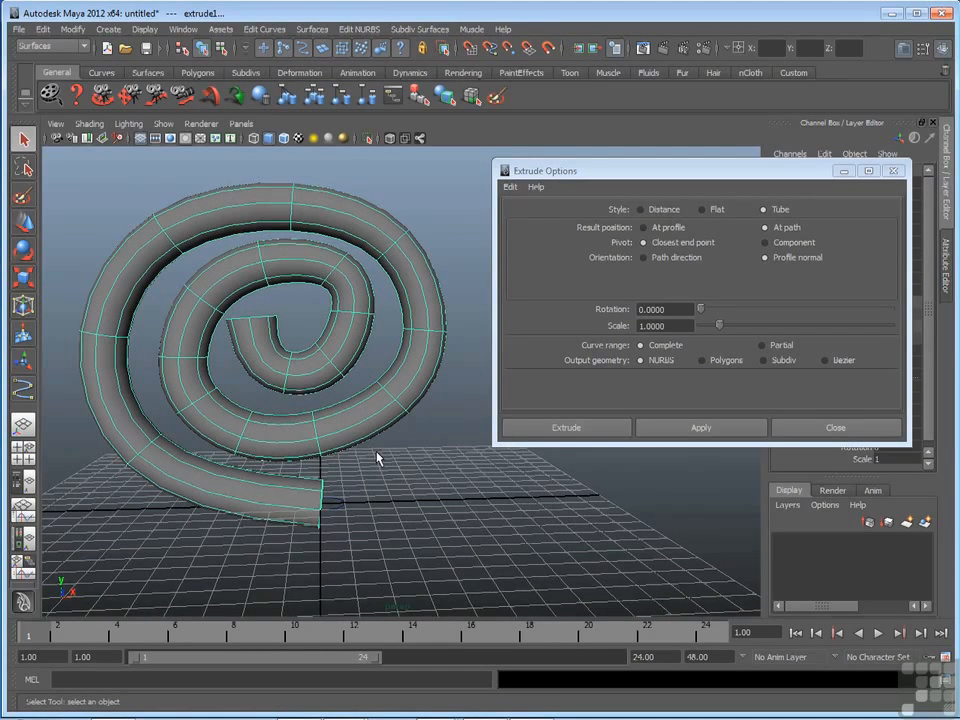
left_click(433, 436)
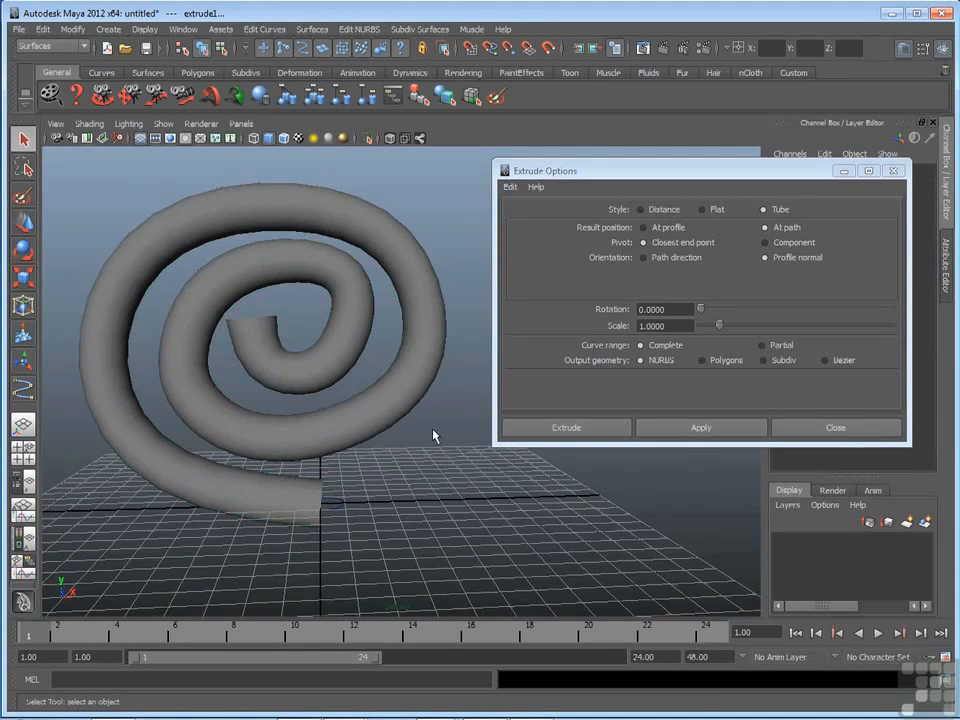
key("ctrl+z")
key("ctrl+z")
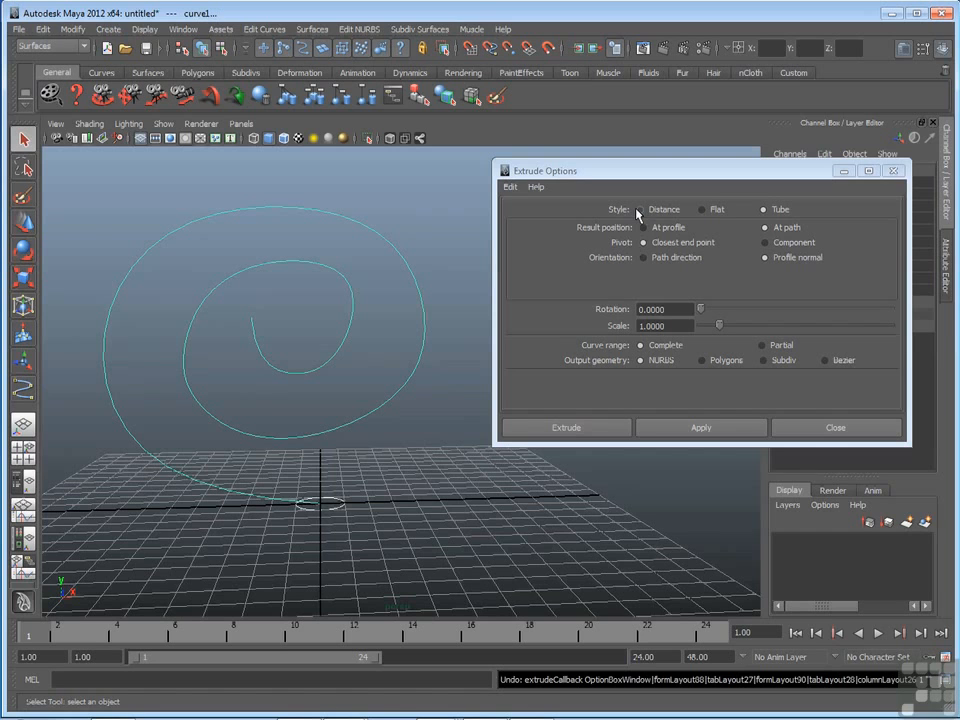
Try extruding the circle along the spiral with the Flat style and the At path result position
left_click(702, 210)
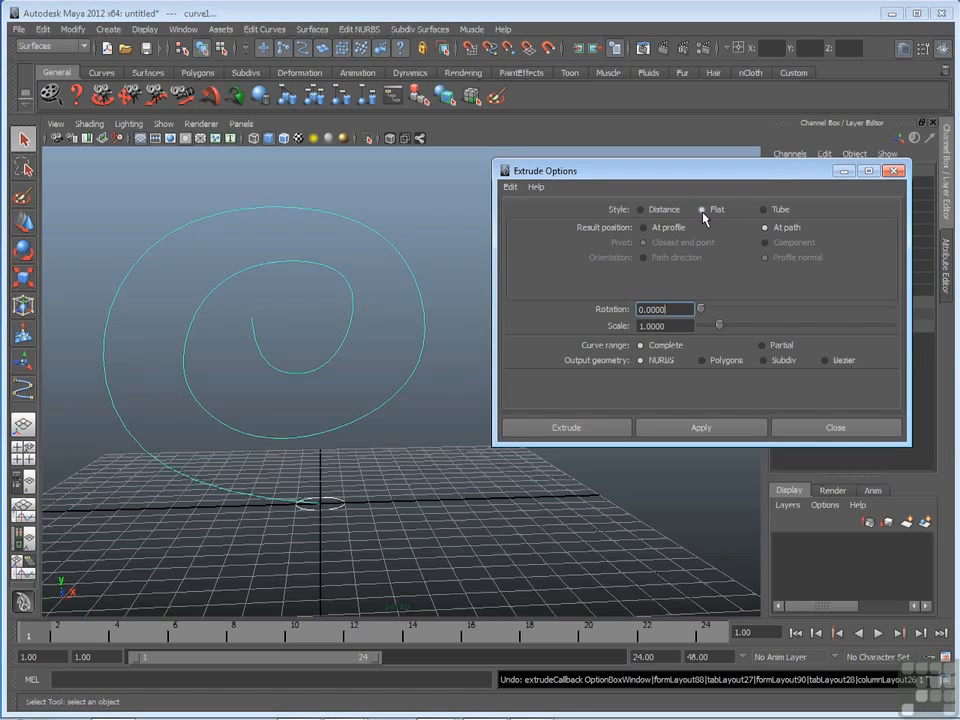
left_click(701, 428)
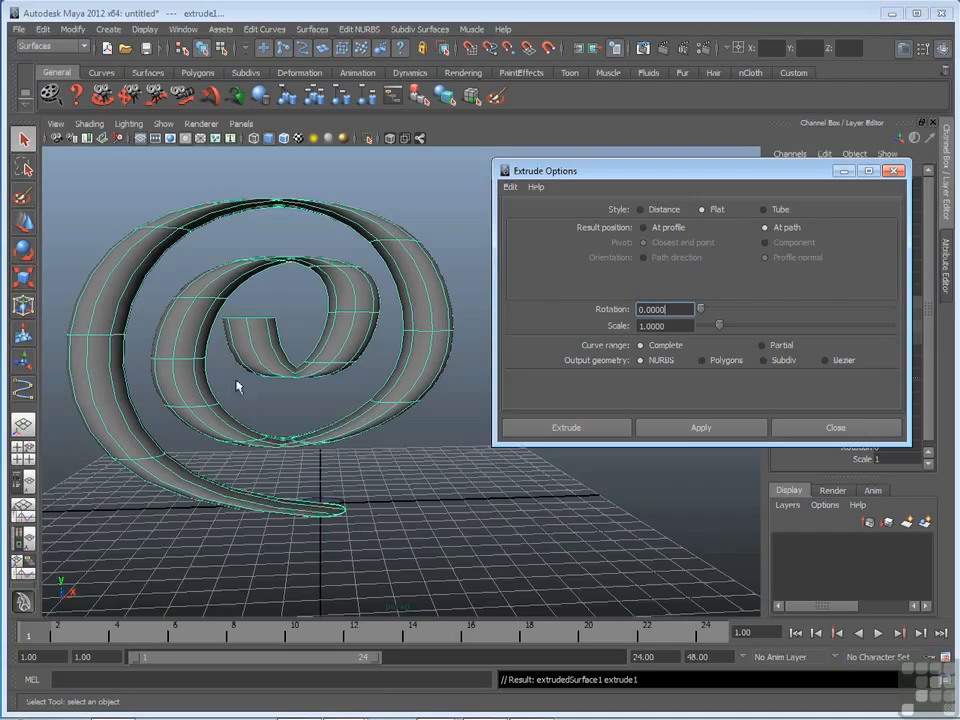
left_click(430, 481)
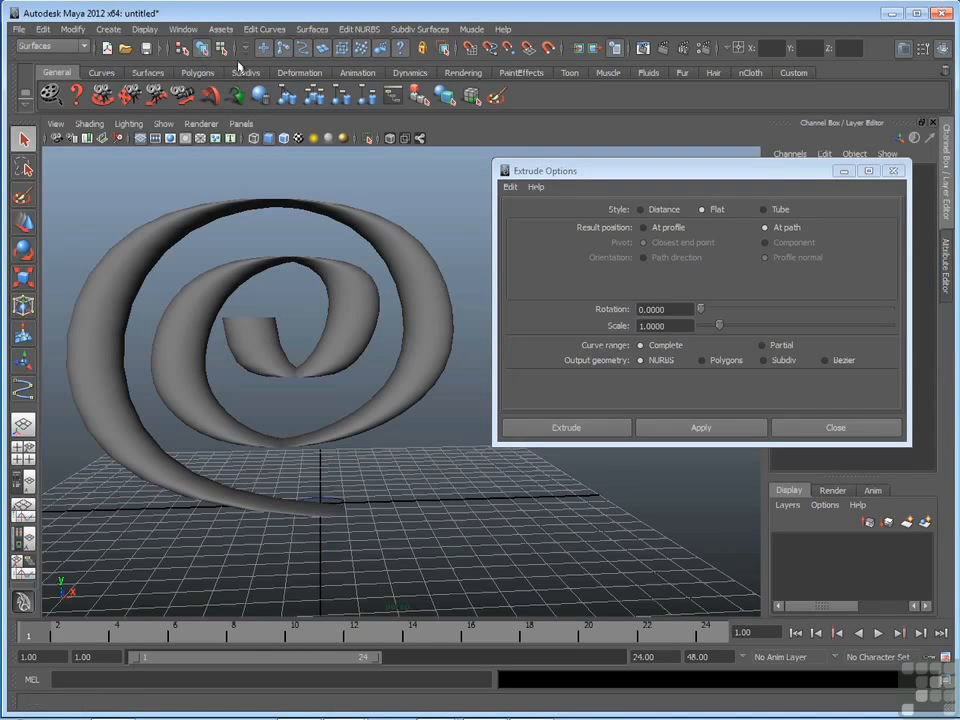
Exclude surfaces, deformations, dynamics, rendering and miscellaneous objects from the selection mask, and select the profile circle
left_click(320, 53)
left_click(340, 53)
left_click(360, 53)
left_click(379, 52)
left_click(400, 52)
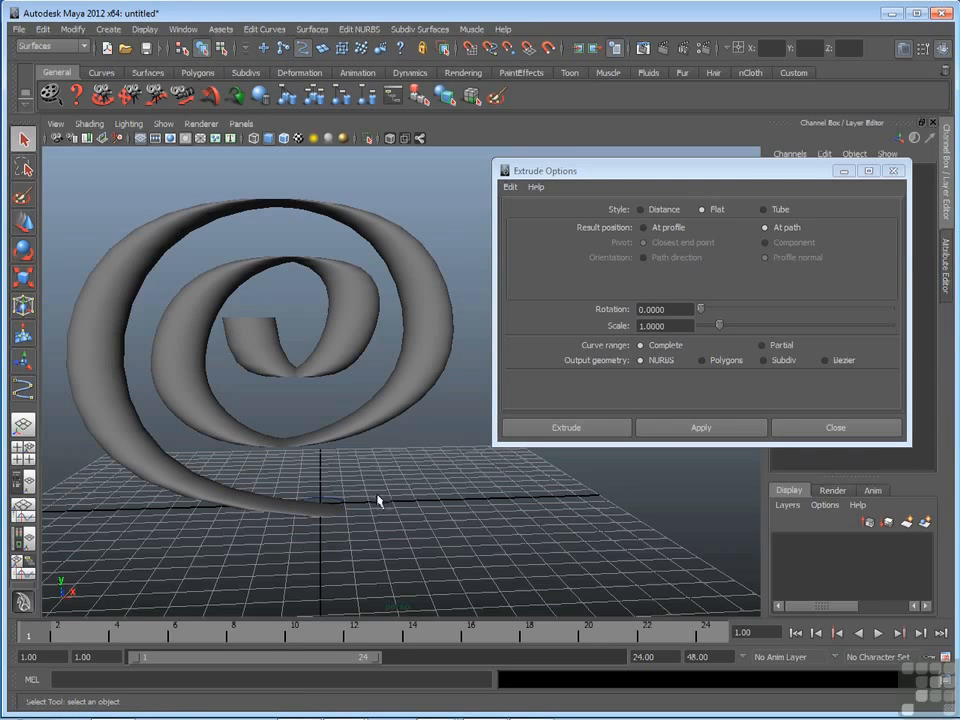
left_click(342, 528)
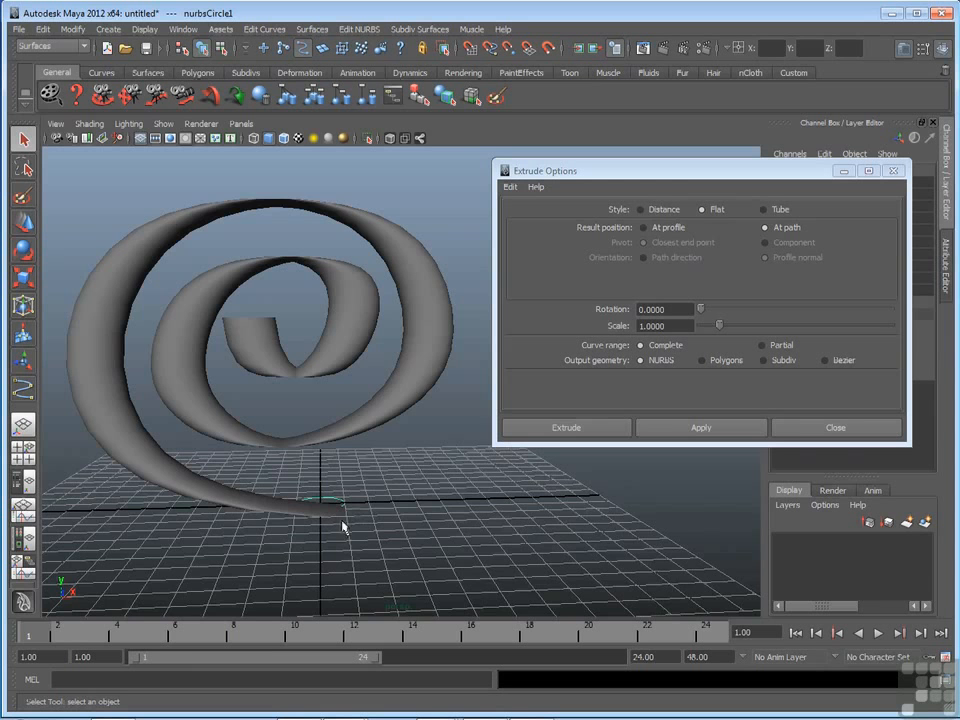
Rotate the profile circle to about 76 degrees around Z to change the flat extrusion
left_click_drag(381, 484, 350, 481, "alt")
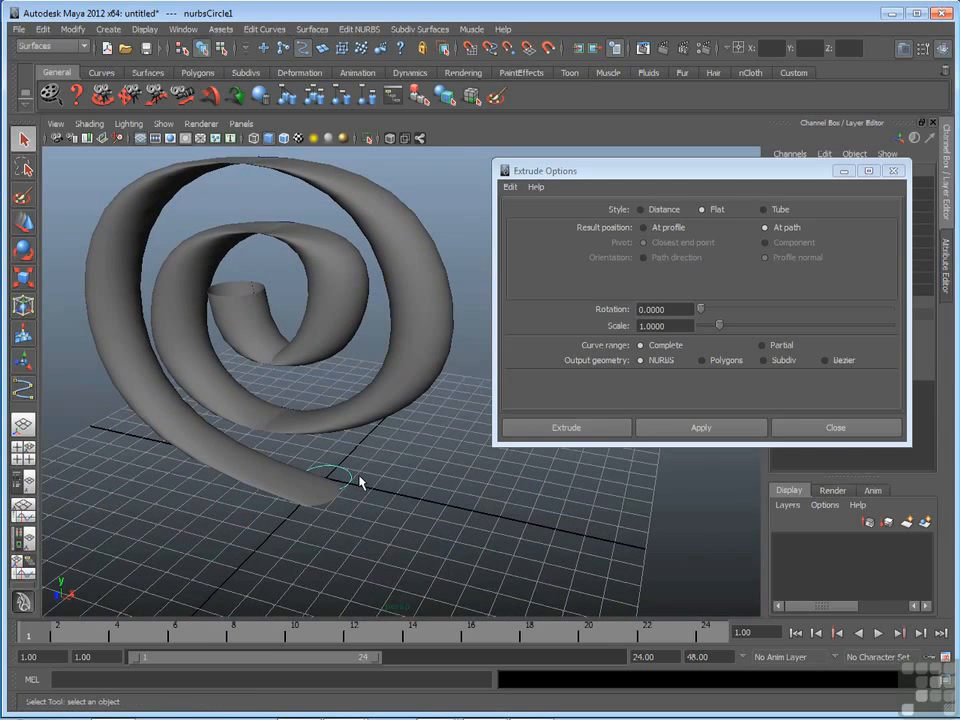
left_click(23, 249)
left_click_drag(376, 455, 286, 437)
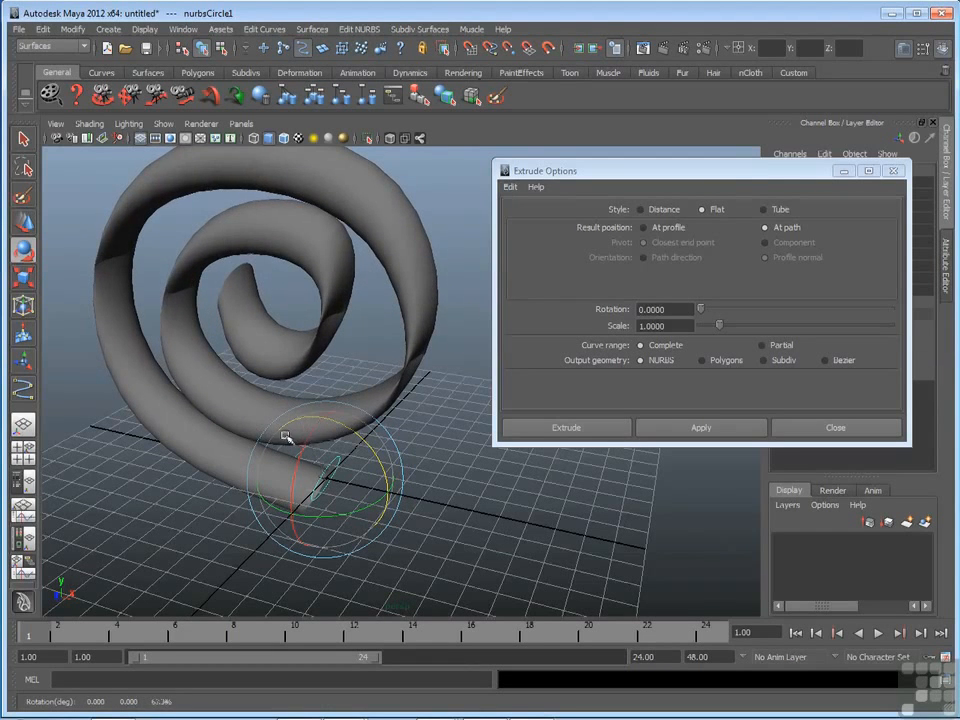
left_click_drag(349, 454, 373, 435)
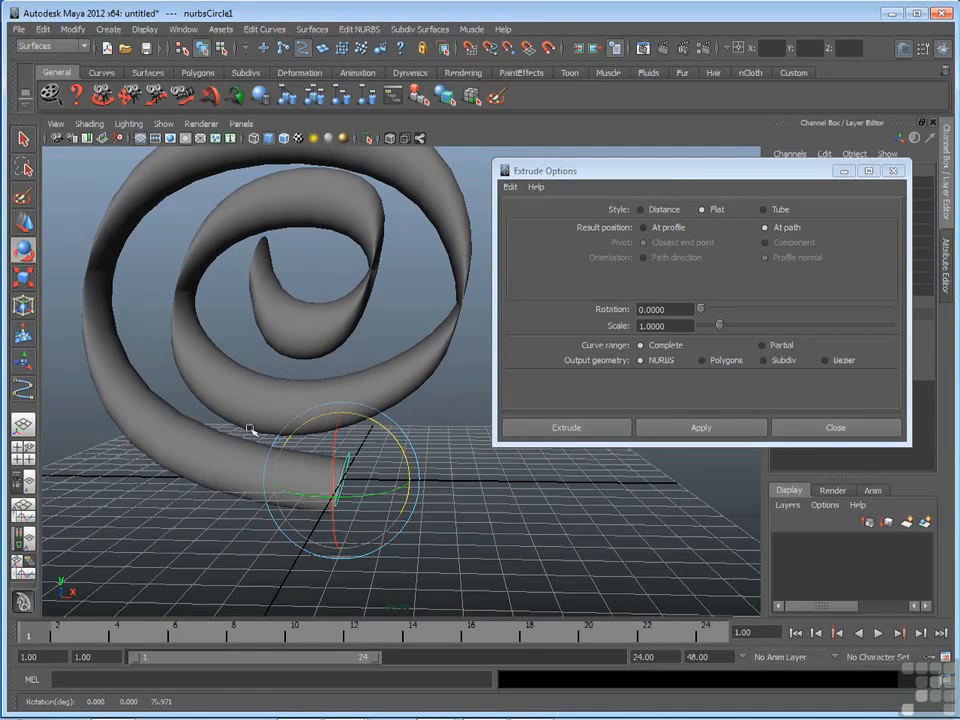
Make surfaces selectable again, select the flat extruded surface to view its shape, and clear the selection
left_click(221, 240)
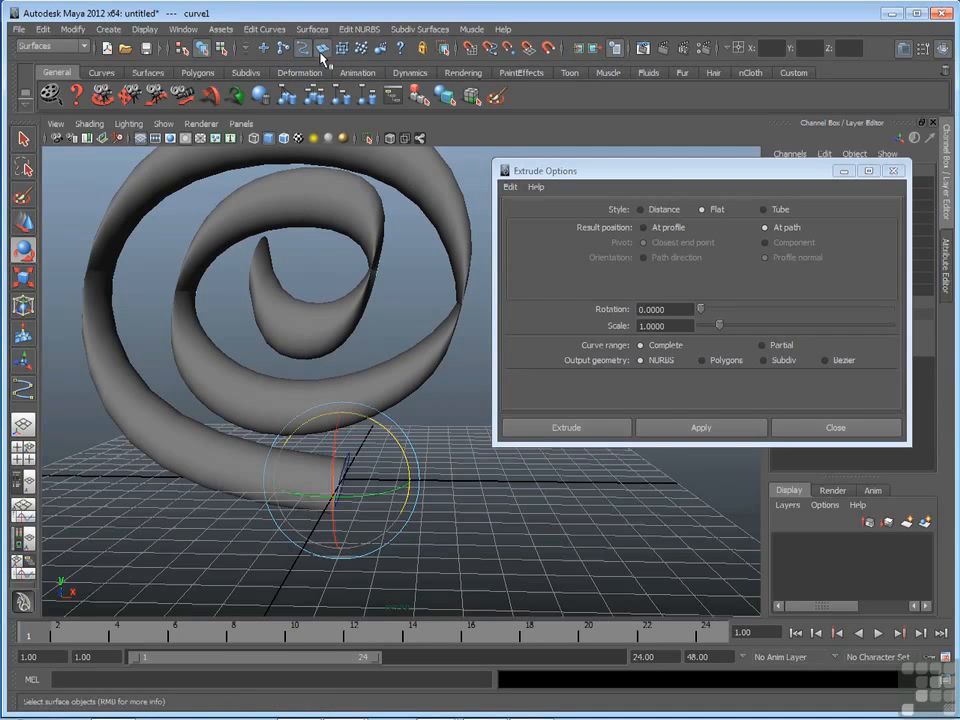
left_click(146, 409)
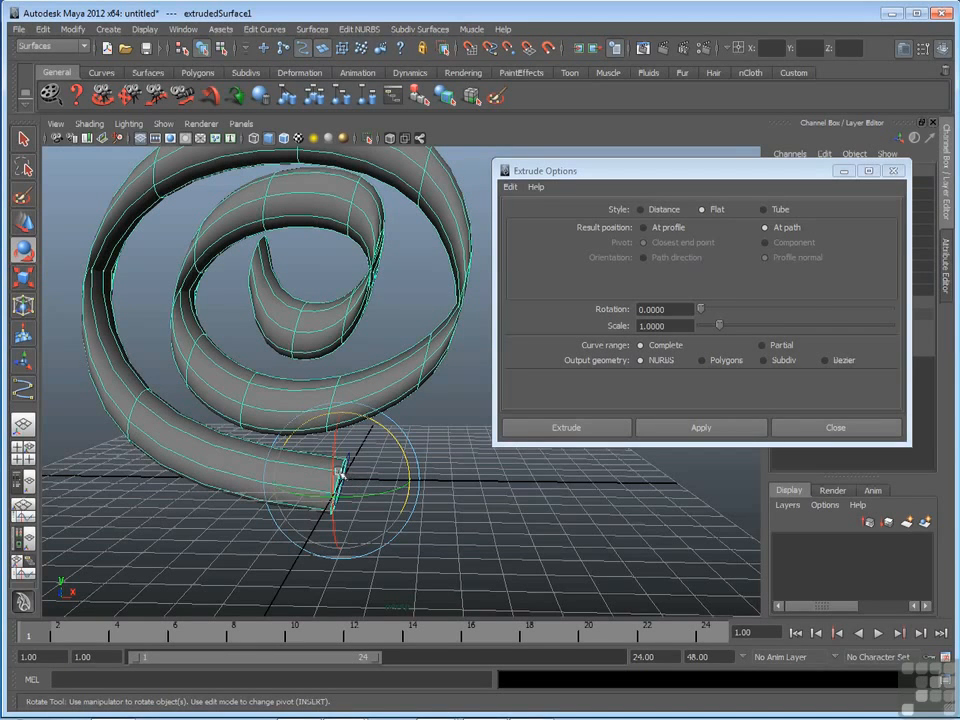
left_click_drag(401, 388, 349, 443, "alt")
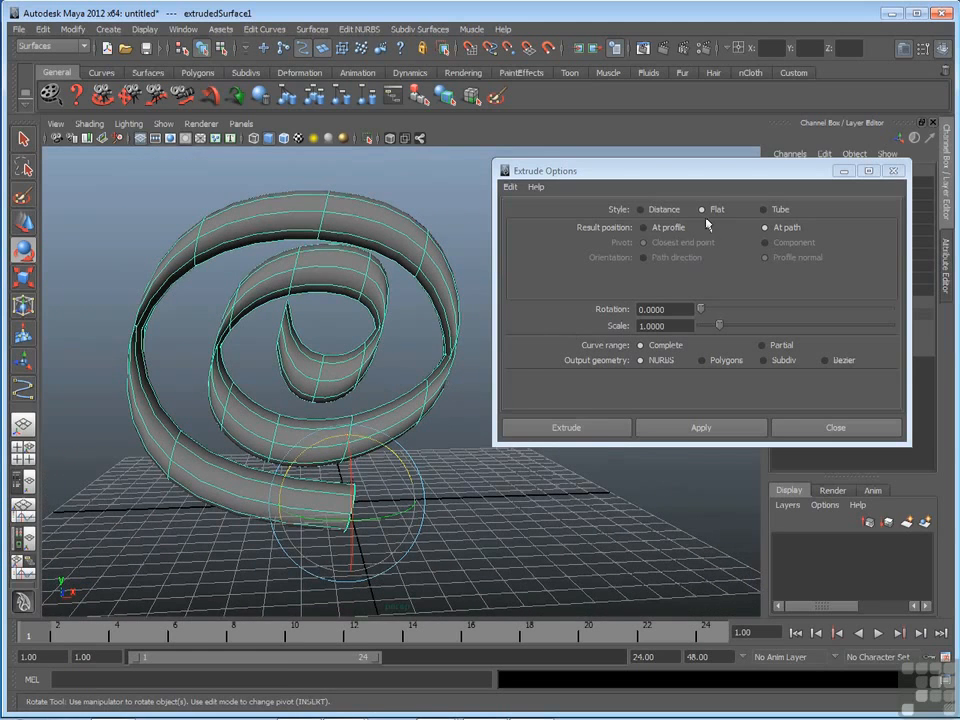
left_click(457, 452)
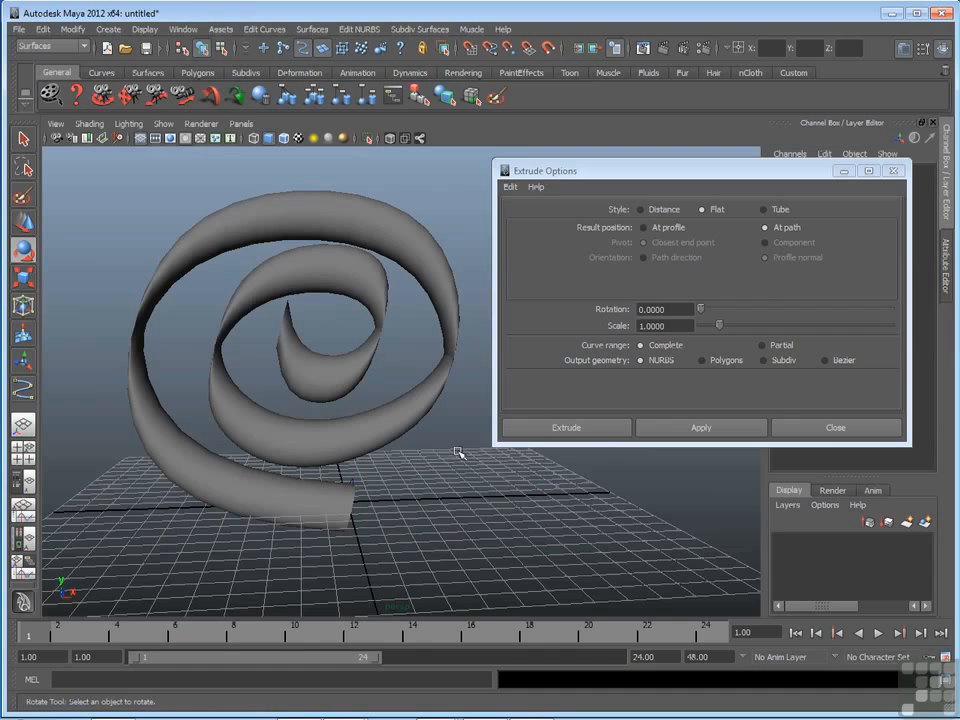
Undo the selection changes, the circle's rotation and the flat extrusion
key("ctrl+z")
key("ctrl+z")
key("ctrl+z")
key("ctrl+z")
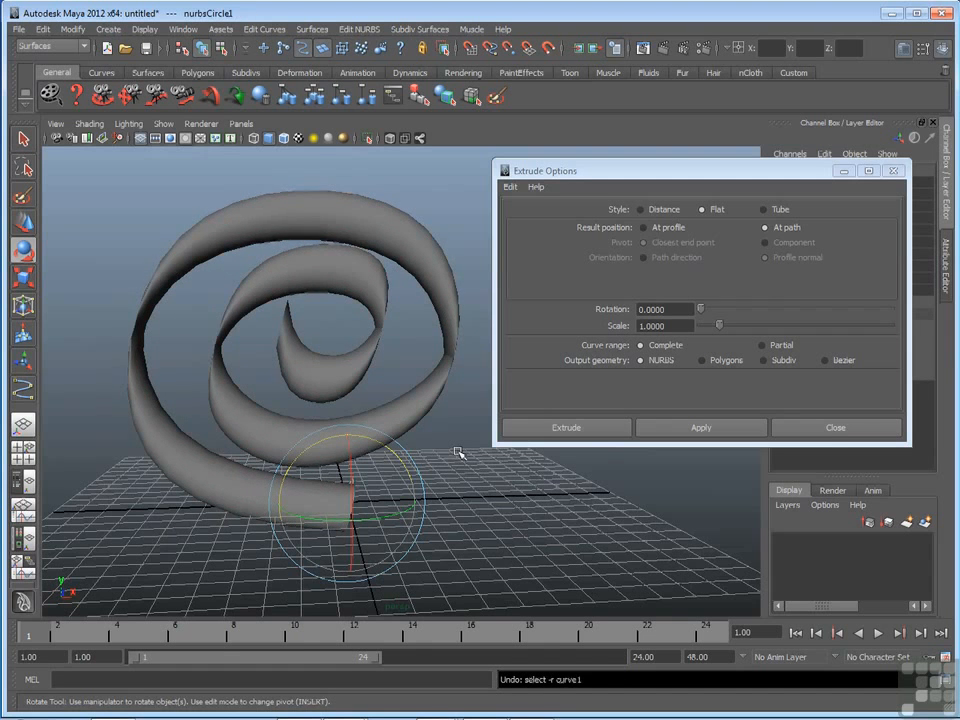
key("ctrl+z")
key("ctrl+z")
key("ctrl+z")
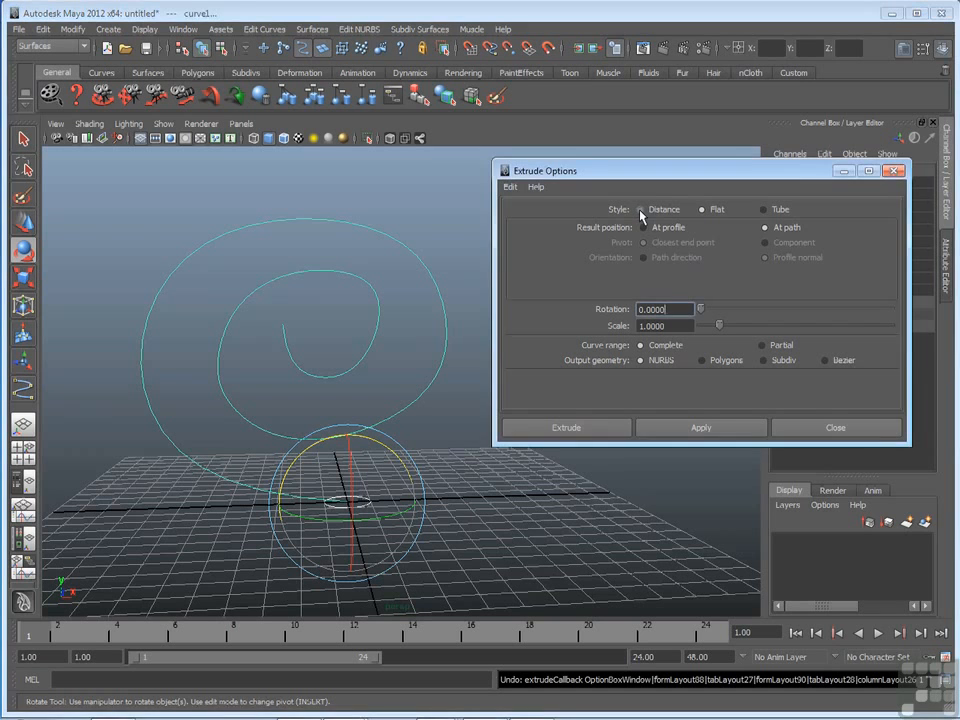
Try extruding the circle and the spiral with the Distance style, using length 1 and the Profile normal direction
left_click(641, 210)
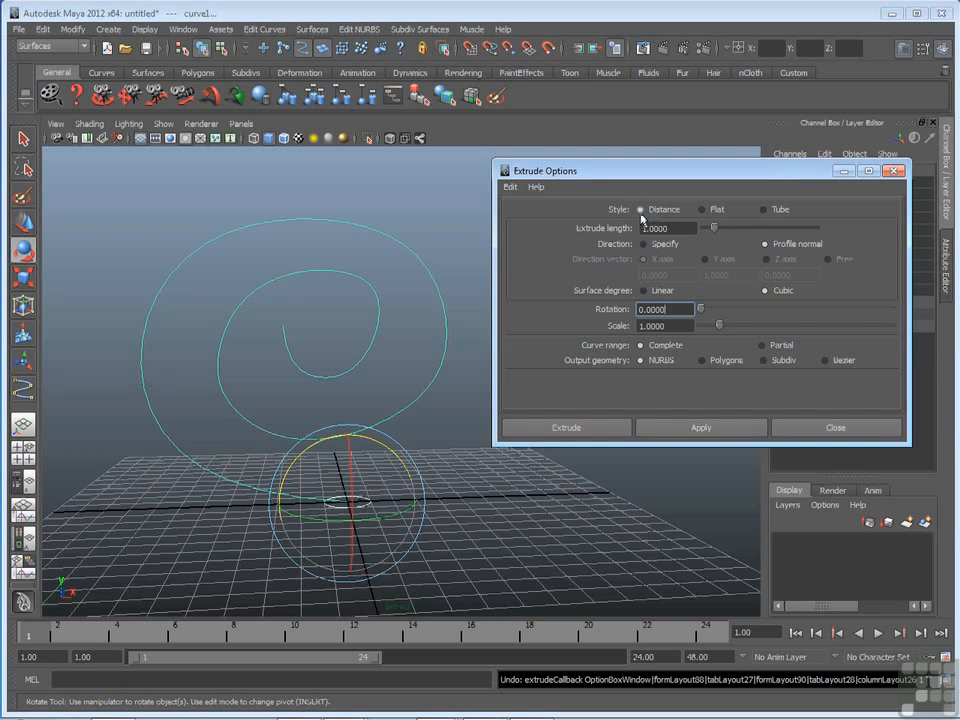
mouse_move(349, 330)
left_mouse_down("alt")
mouse_move(328, 349)
mouse_move(360, 343)
mouse_move(339, 332)
left_mouse_up("alt")
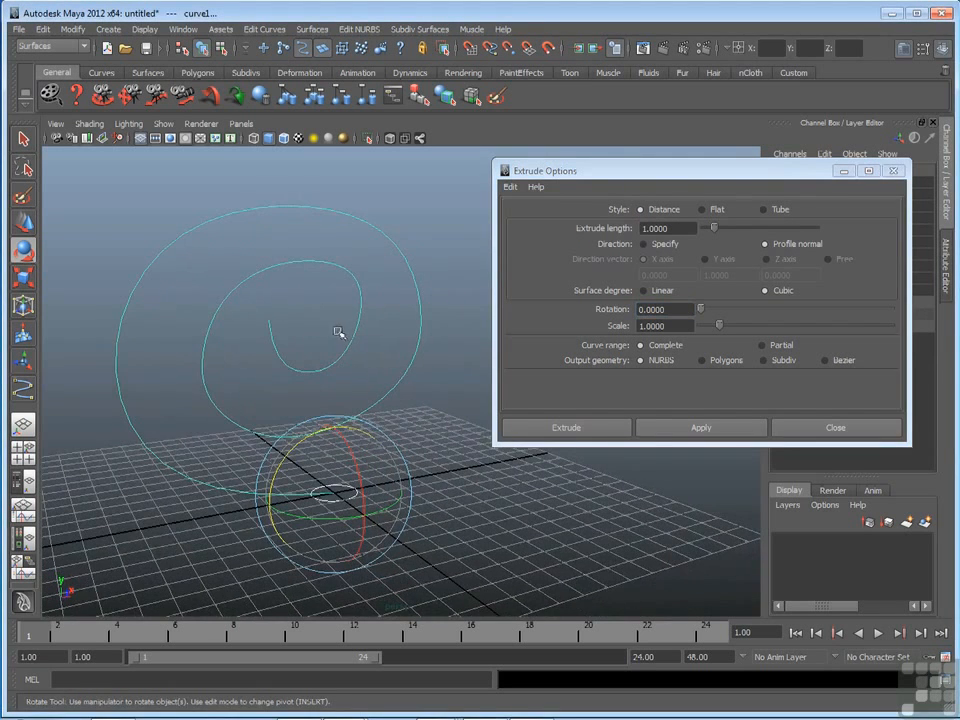
left_click(429, 402)
left_click_drag(351, 522, 365, 484)
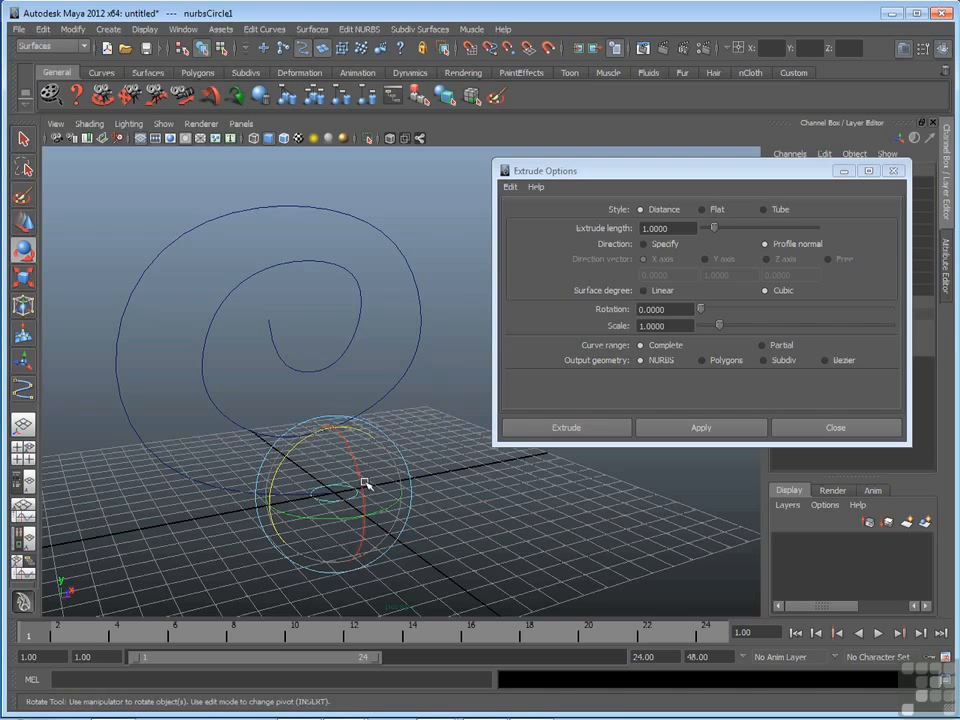
left_click(206, 464, "shift")
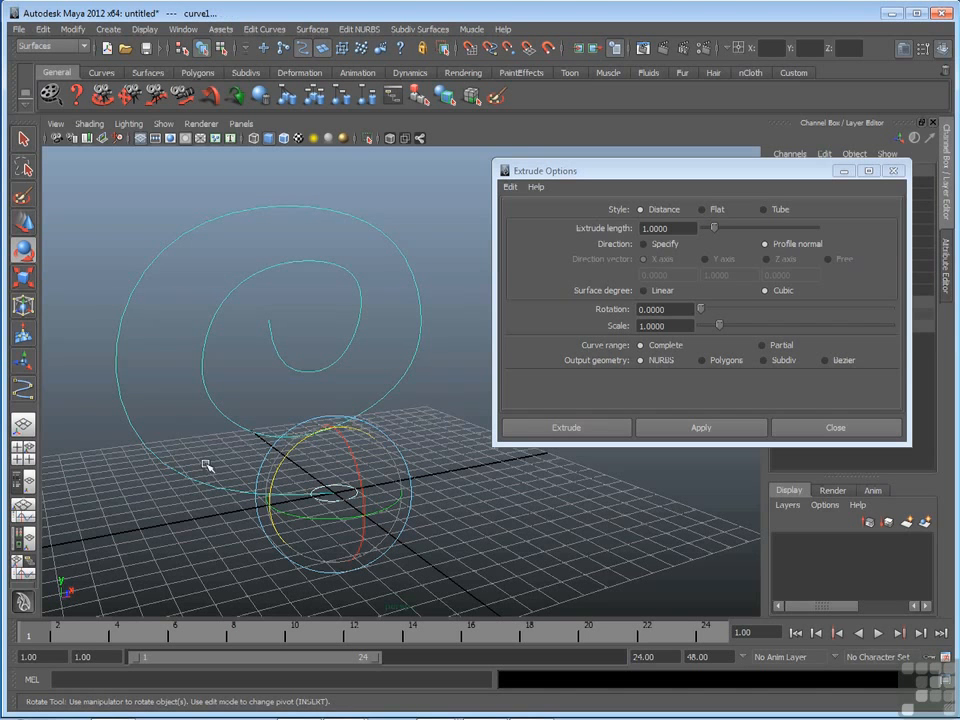
left_click(718, 432)
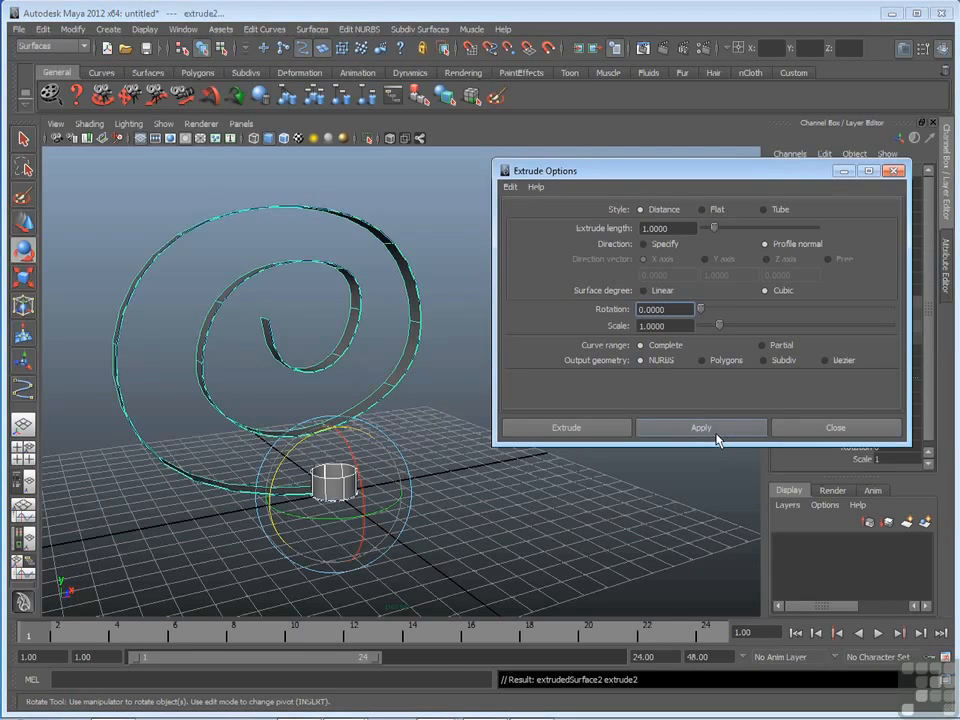
Examine the distance-extruded spiral ribbon and cylinder from several angles, selecting each surface in turn
right_click_drag(236, 459, 334, 433, "alt")
left_click_drag(308, 439, 374, 440, "alt")
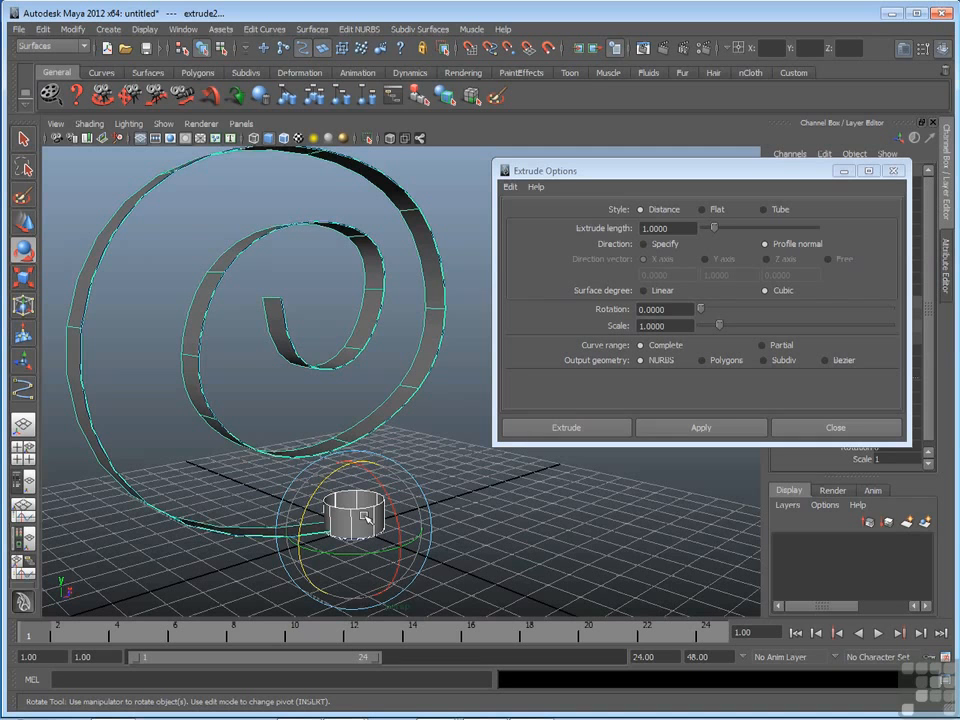
left_click(436, 421)
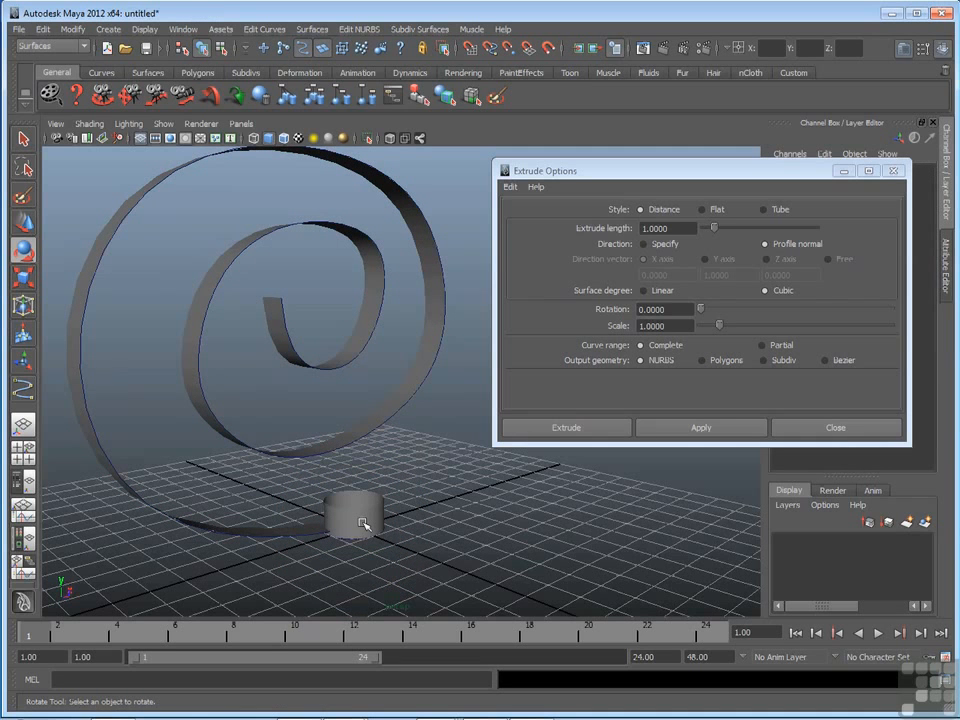
left_click_drag(191, 259, 223, 311, "alt")
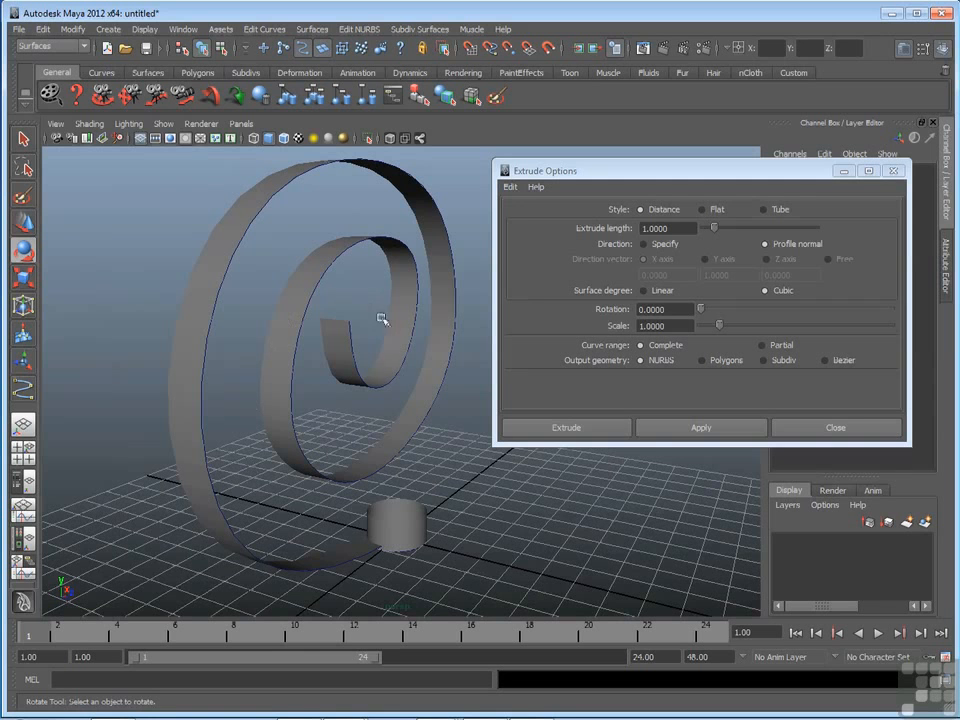
left_click_drag(399, 444, 397, 407, "alt")
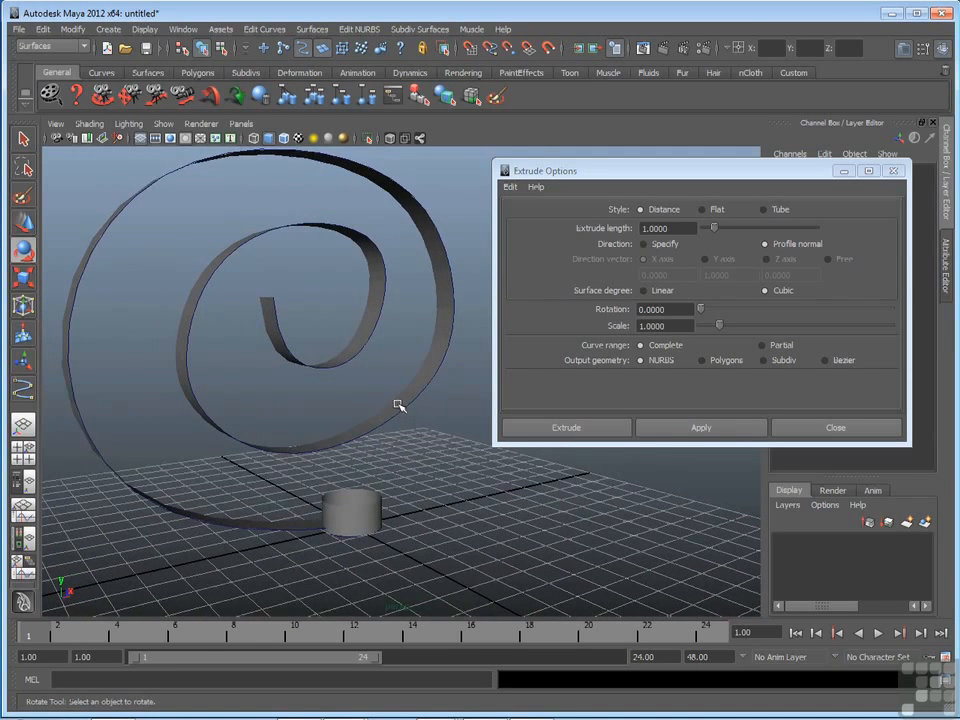
left_click(399, 405)
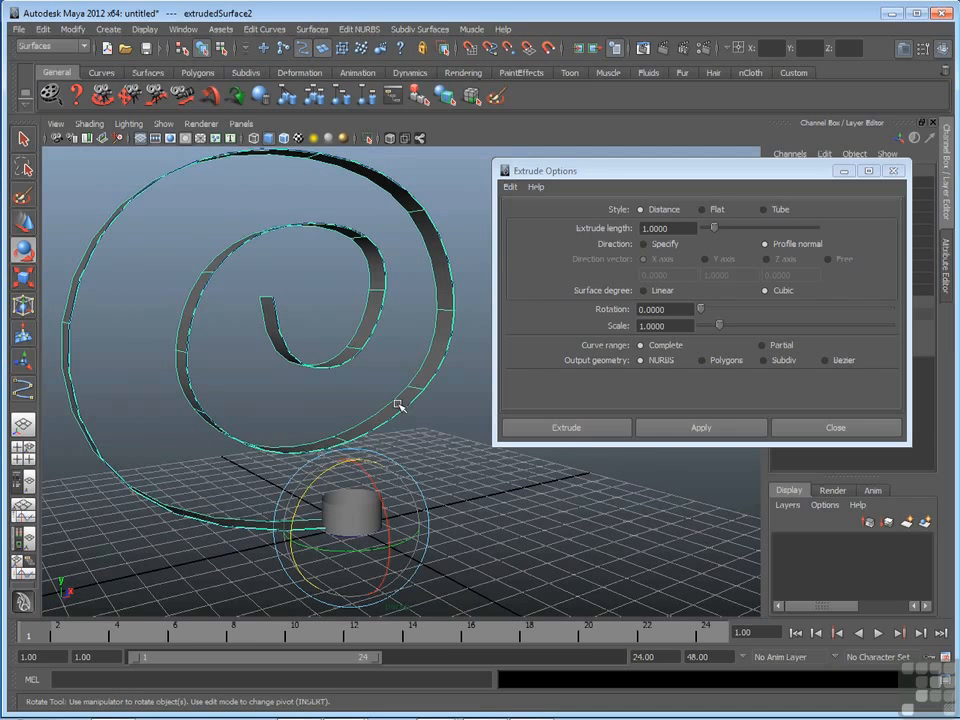
left_click(23, 139)
left_click(374, 520)
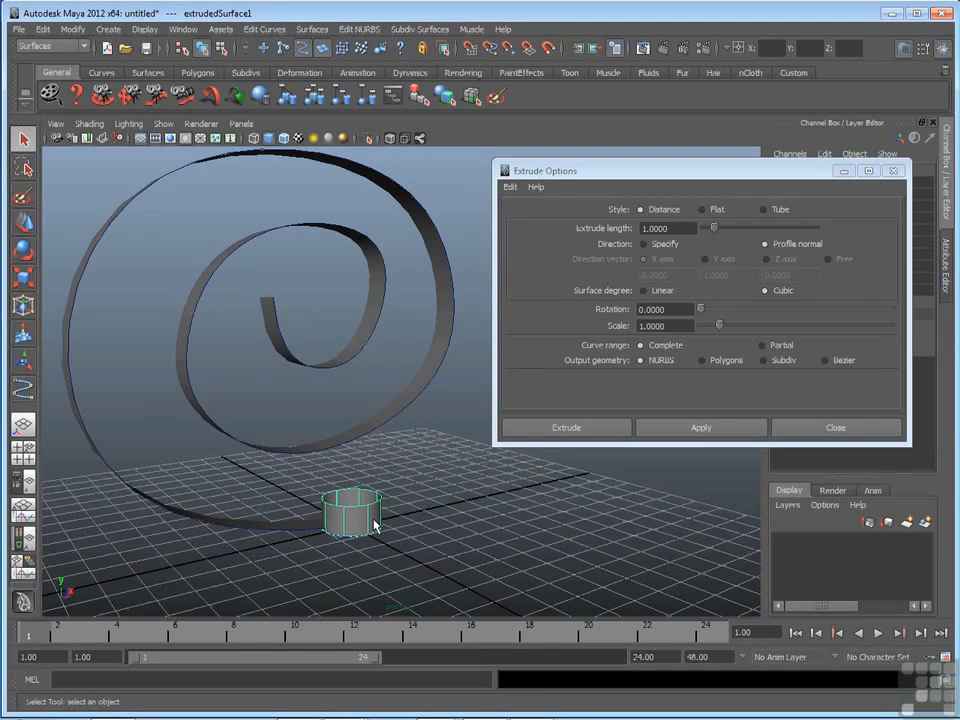
left_click_drag(430, 433, 422, 465, "alt")
left_click(435, 461)
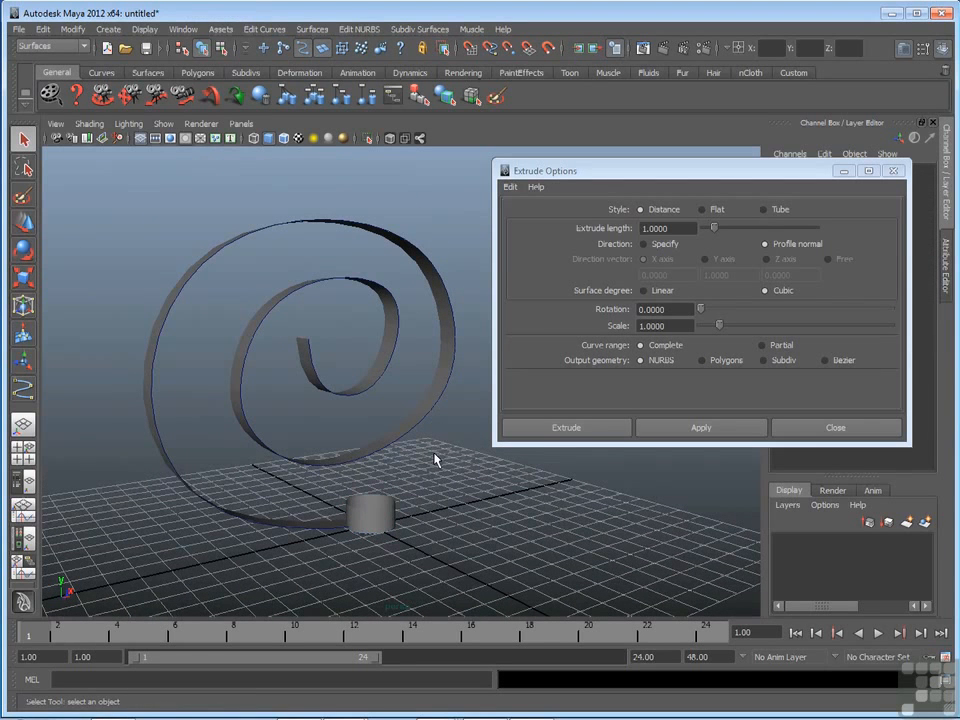
Undo the selection changes and the distance extrusion of the two curves
key("z")
key("z")
key("z")
key("z")
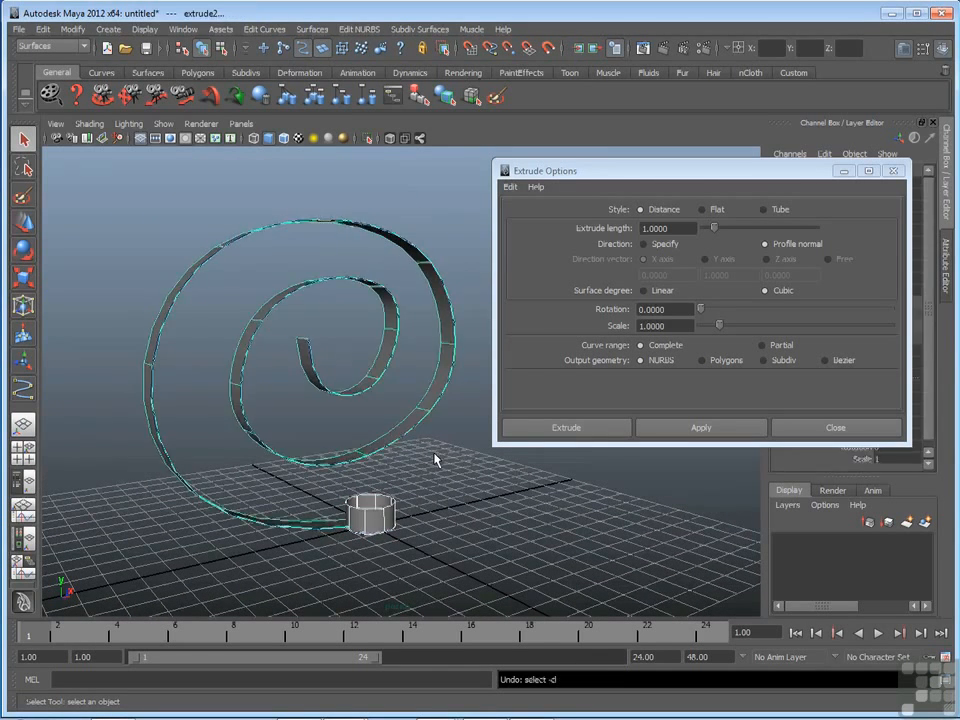
key("z")
Reselect the circle as the profile and add the spiral as the path
left_click_drag(435, 461, 401, 450, "alt")
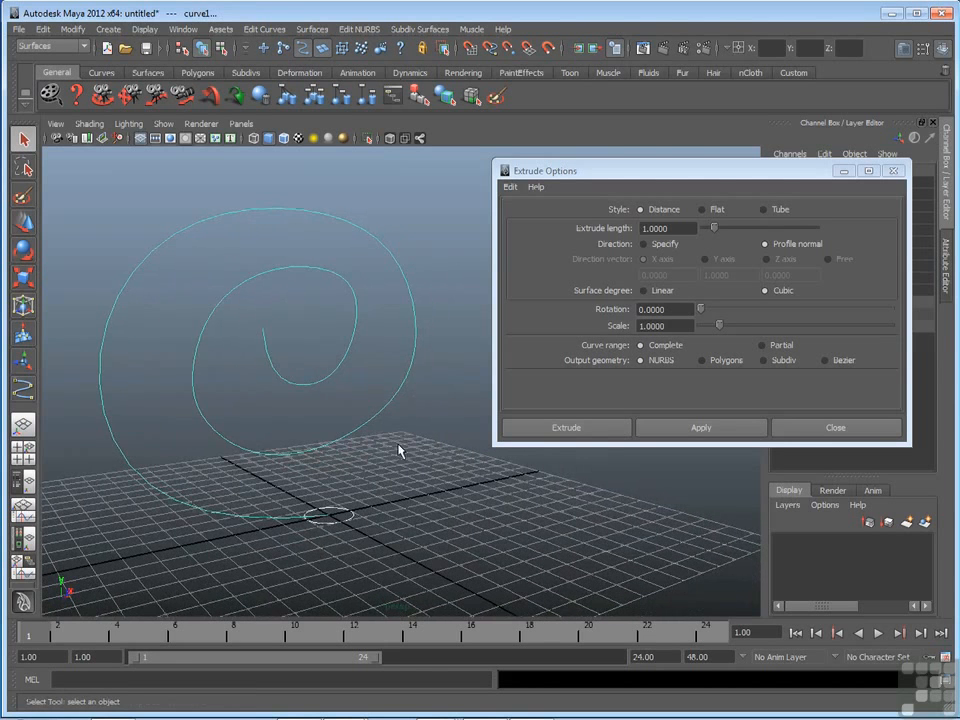
left_click(364, 534)
left_click(355, 517)
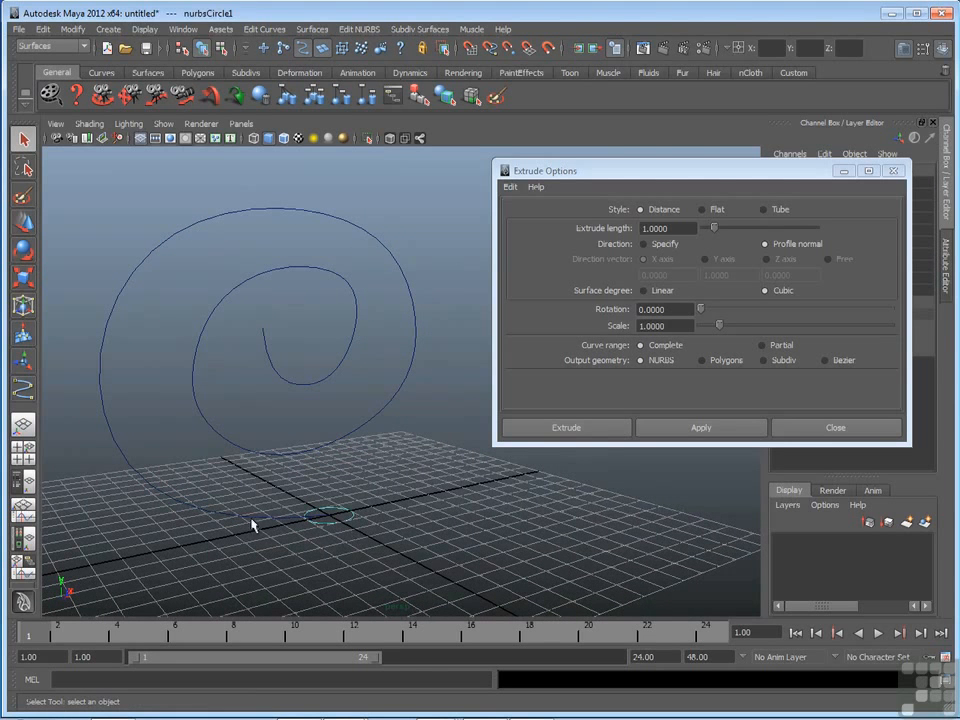
left_click(259, 503, "shift")
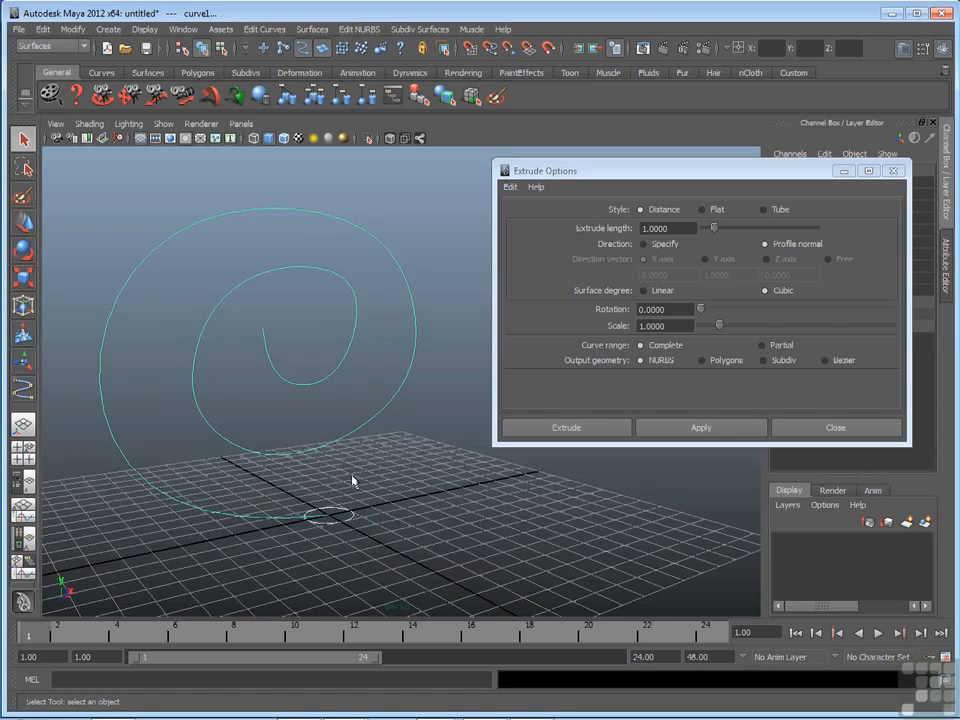
Extrude the circle along the spiral with the Tube style and a scale of 5, and view the result
left_click(764, 210)
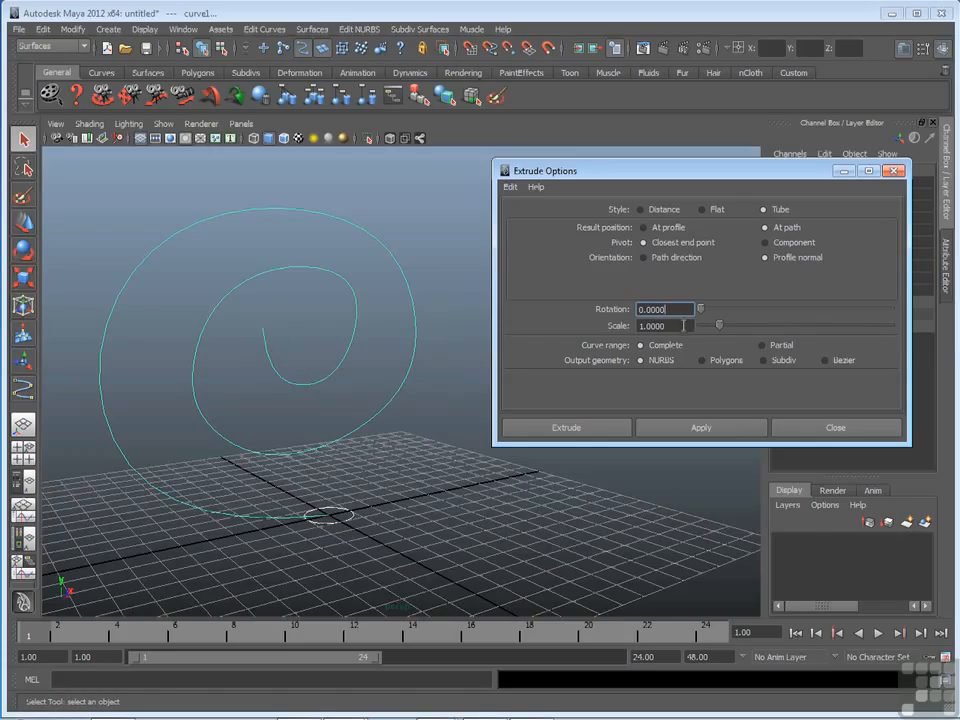
key("Tab")
key("BackSpace")
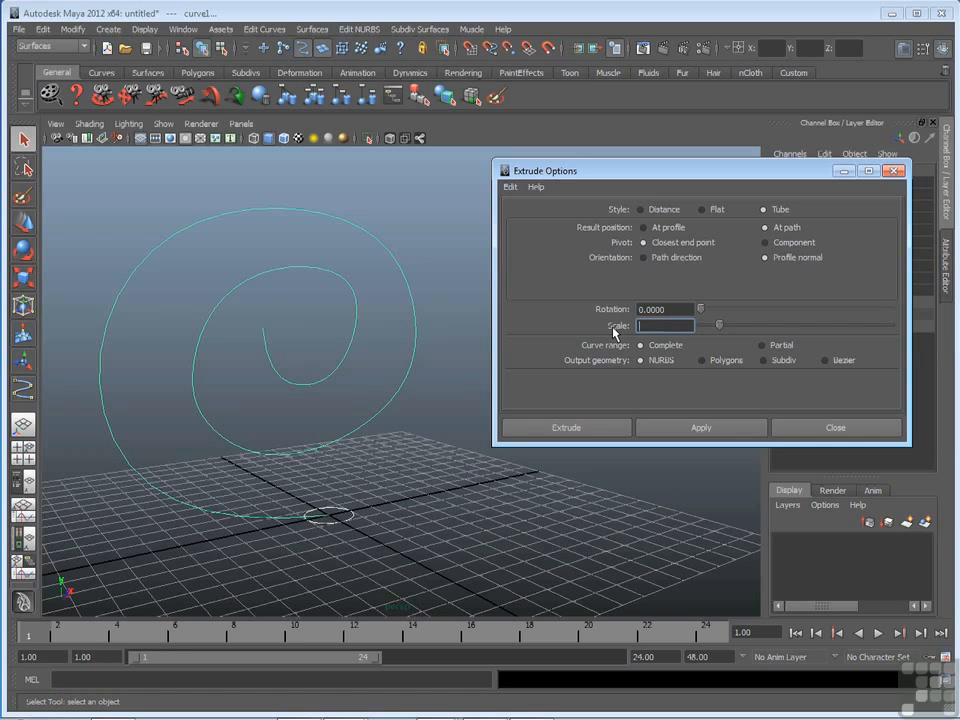
type("5")
key("Return")
left_click(697, 430)
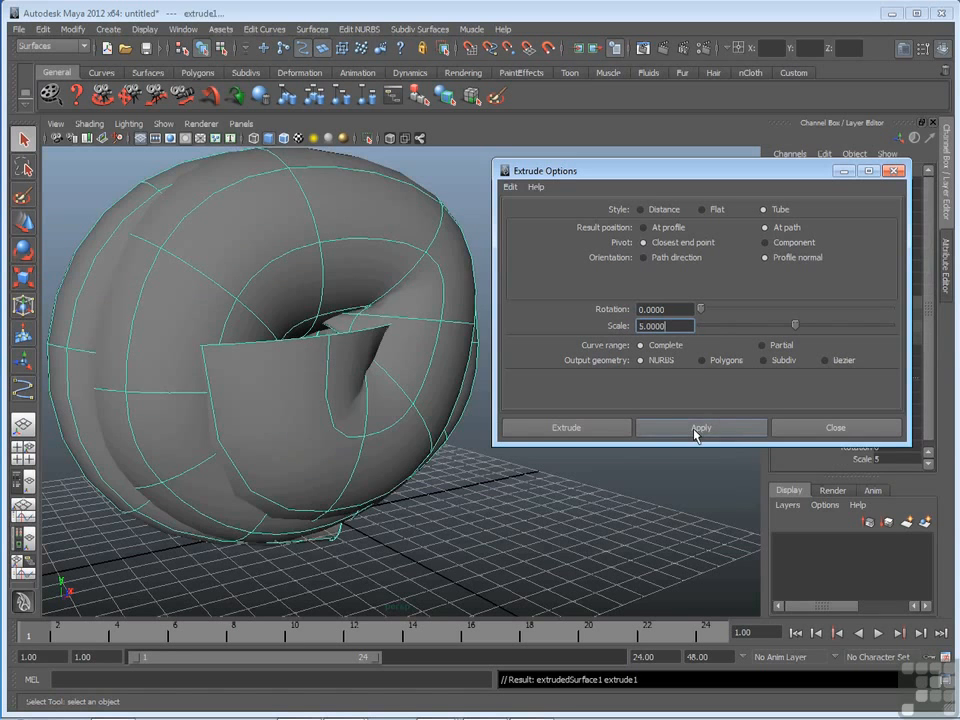
mouse_move(396, 493)
left_mouse_down("alt")
mouse_move(364, 469)
mouse_move(405, 508)
left_mouse_up("alt")
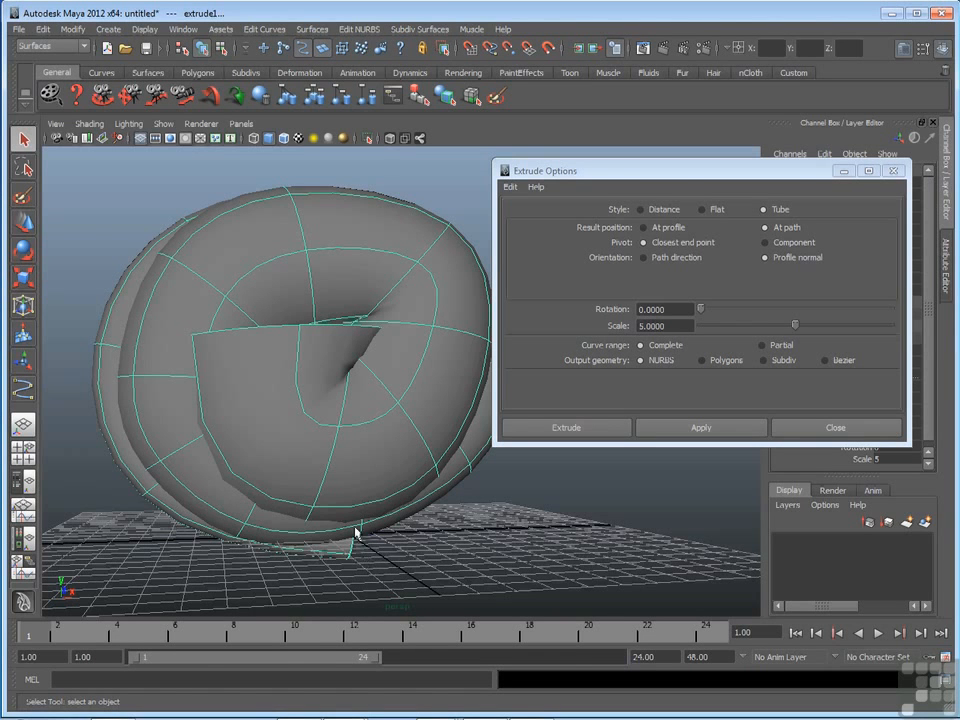
left_click_drag(326, 454, 296, 452, "alt")
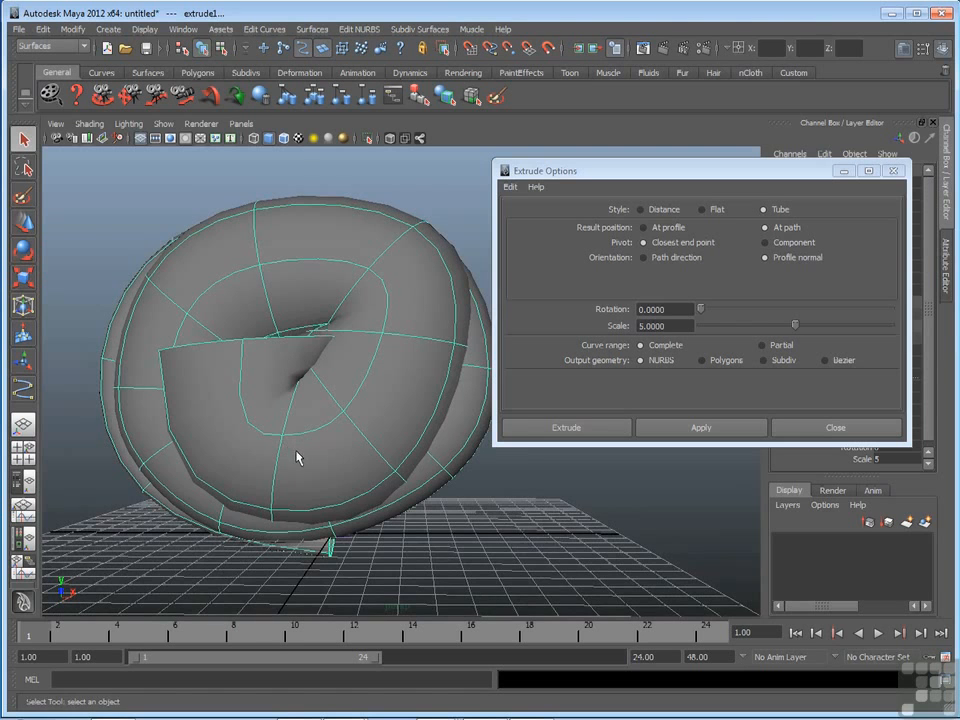
Undo the current tube extrusion and extrude the circle along the spiral again with a scale of 2.5
left_click(497, 497)
key("ctrl+z")
key("ctrl+z")
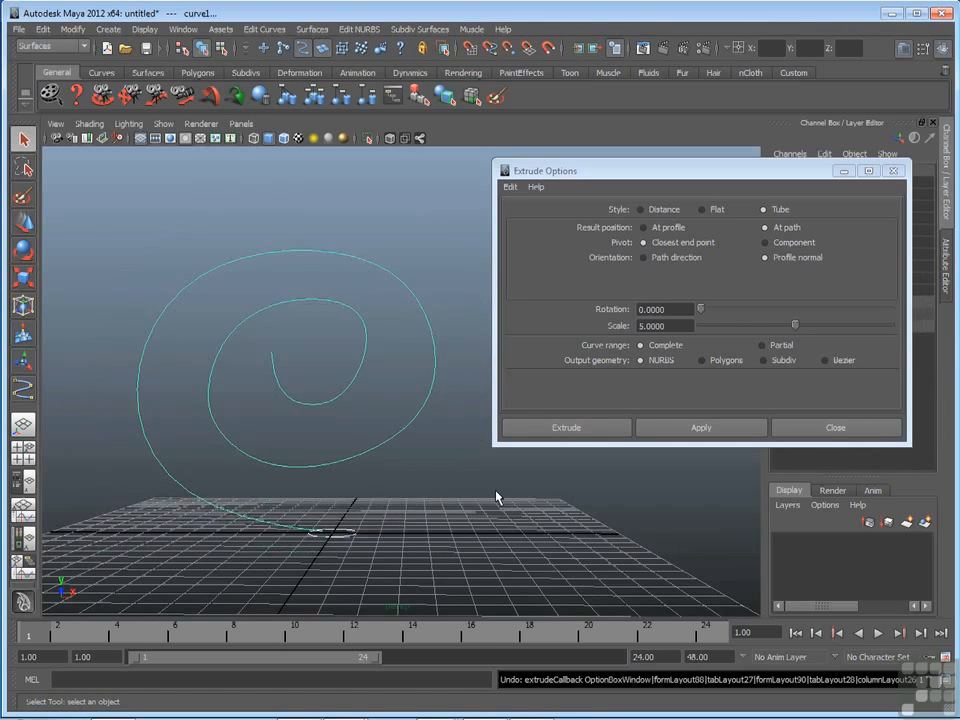
left_click(660, 326)
key("BackSpace")
type("2.5")
key("Return")
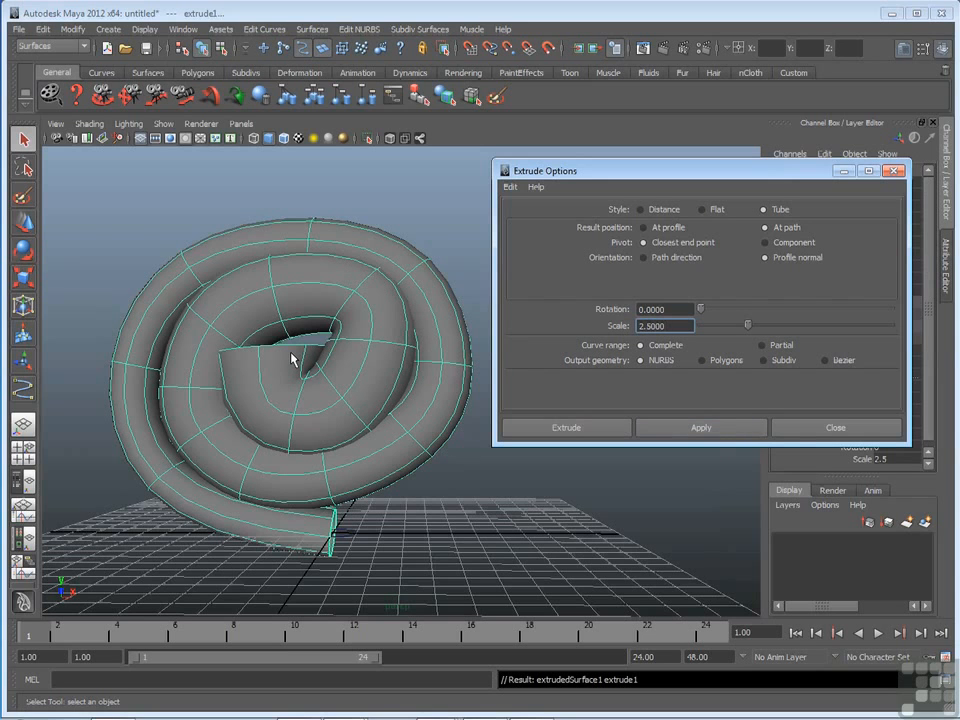
Undo the 2.5-scale tube, re-extrude the circle along the spiral with a scale of 3.5, and view the result
left_click(480, 489)
key("ctrl+z")
key("ctrl+z")
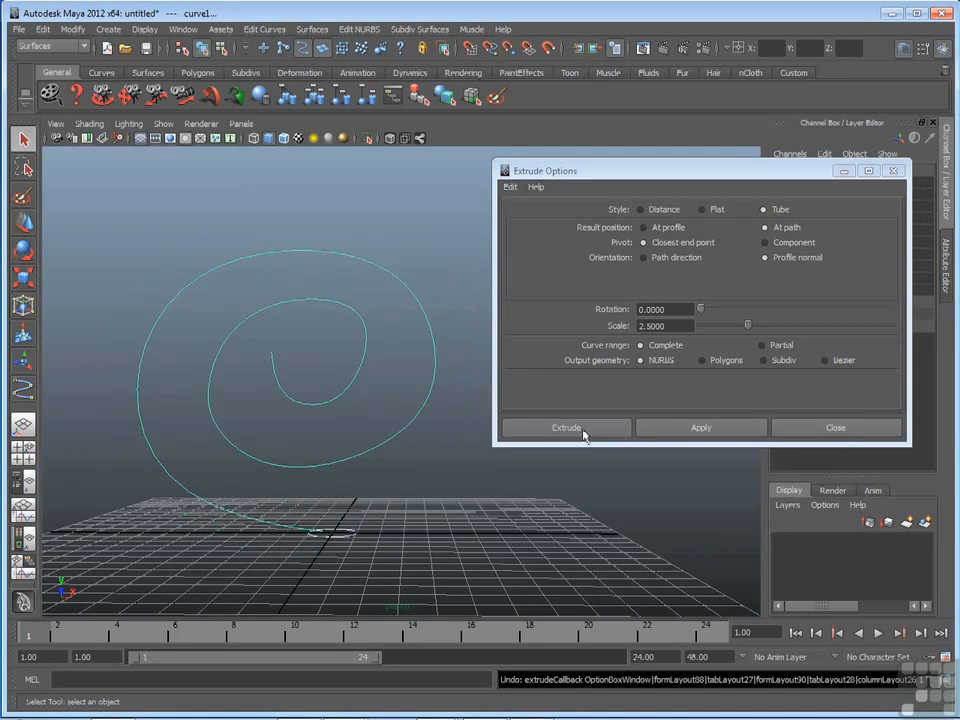
left_click_drag(684, 327, 615, 335)
type("3")
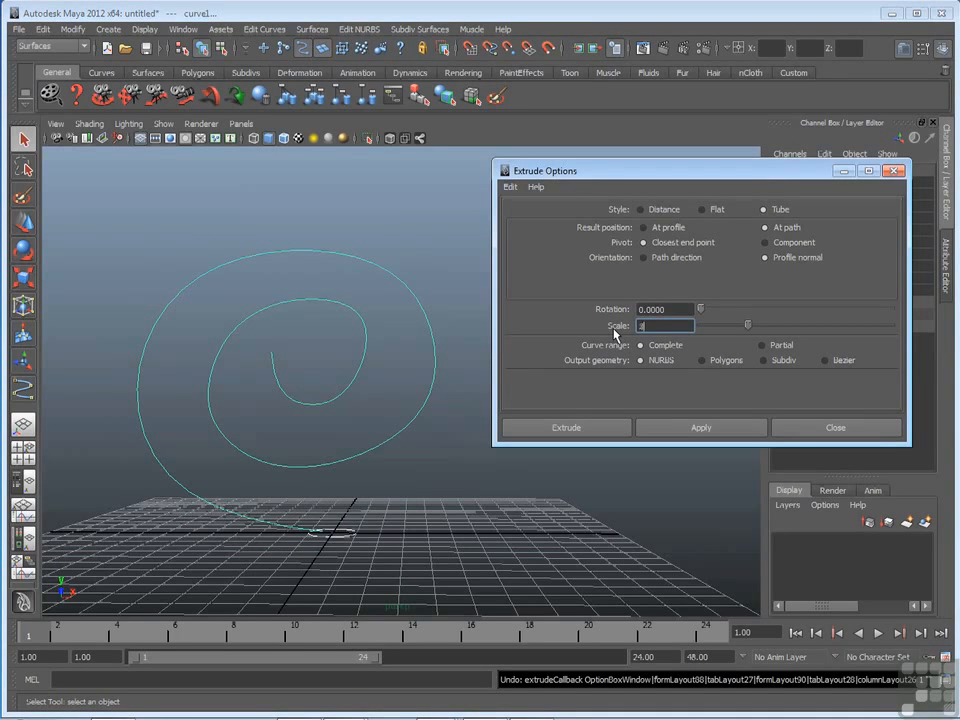
type(".5")
key("Return")
left_click(712, 430)
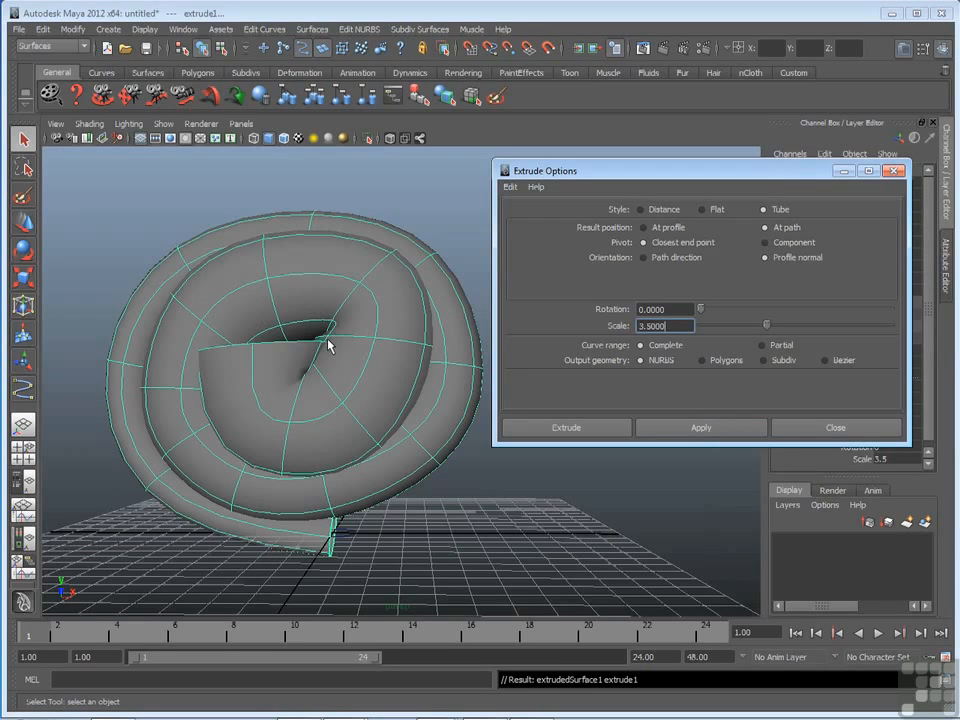
left_click_drag(321, 347, 321, 388, "alt")
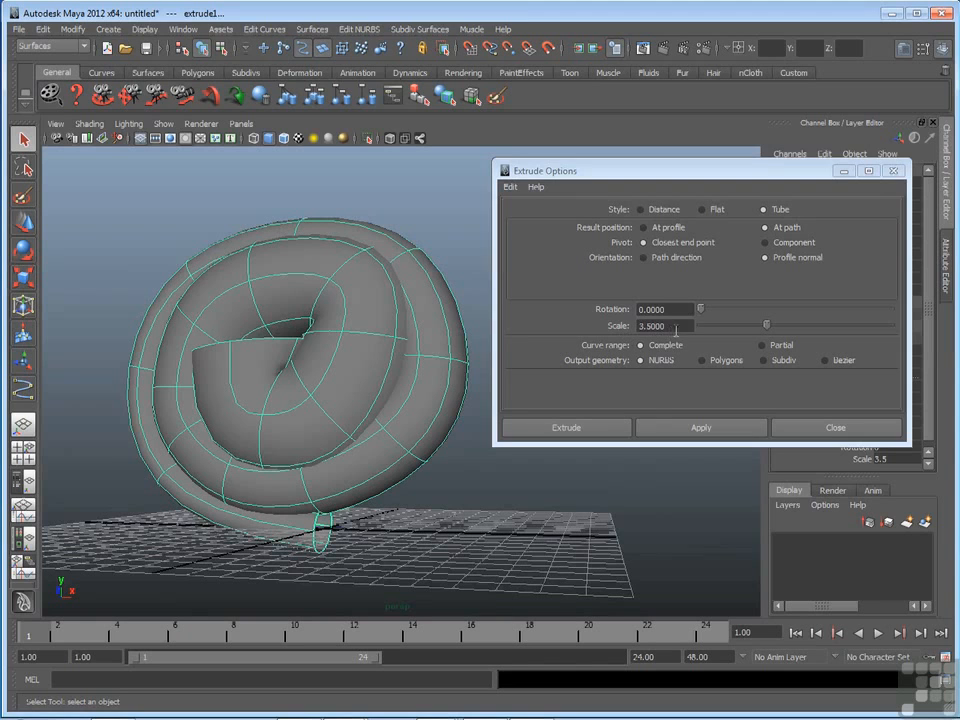
Set the extrusion's scale to 1 and its rotation to 270
double_click(688, 326)
type("1")
key("Return")
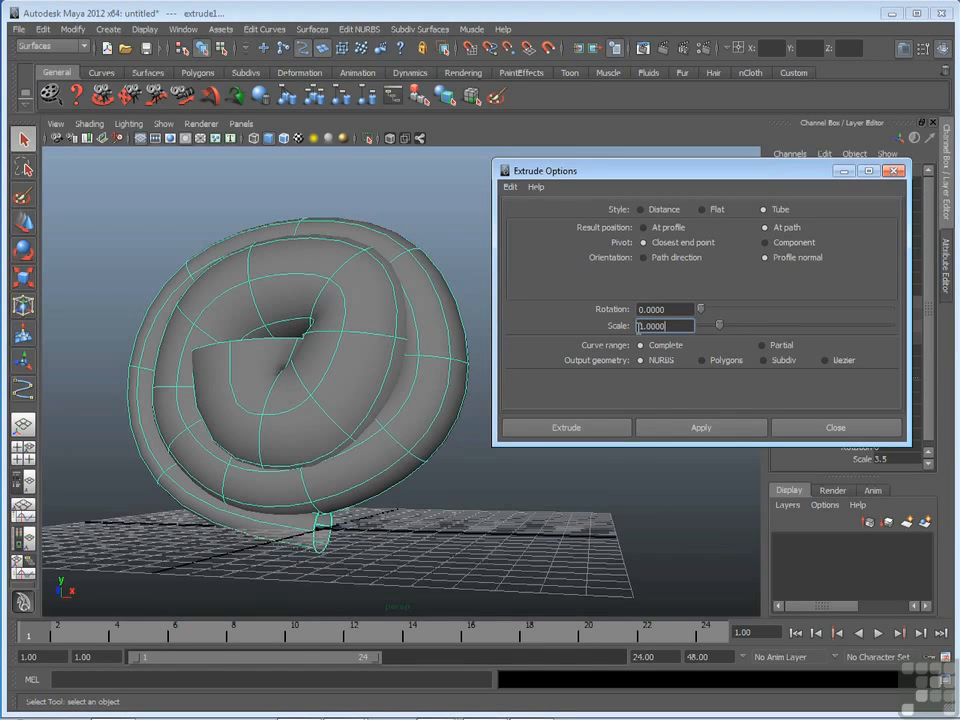
double_click(680, 309)
key("BackSpace")
type("270")
key("Return")
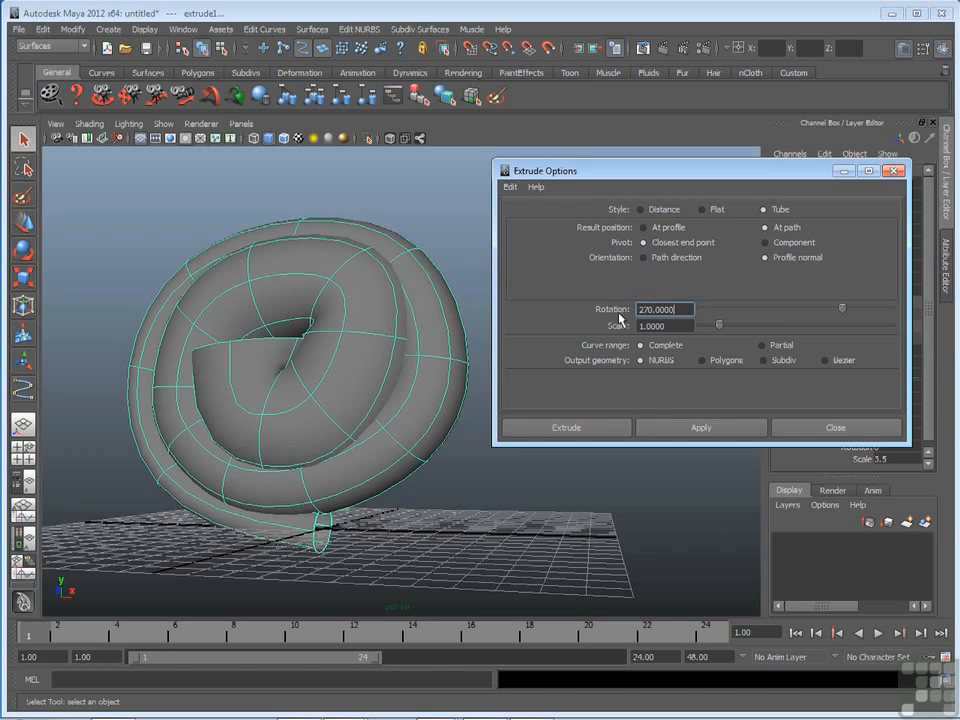
Undo the 3.5-scale tube and extrude the circle along the spiral with rotation 270 and scale 1
left_click(471, 244)
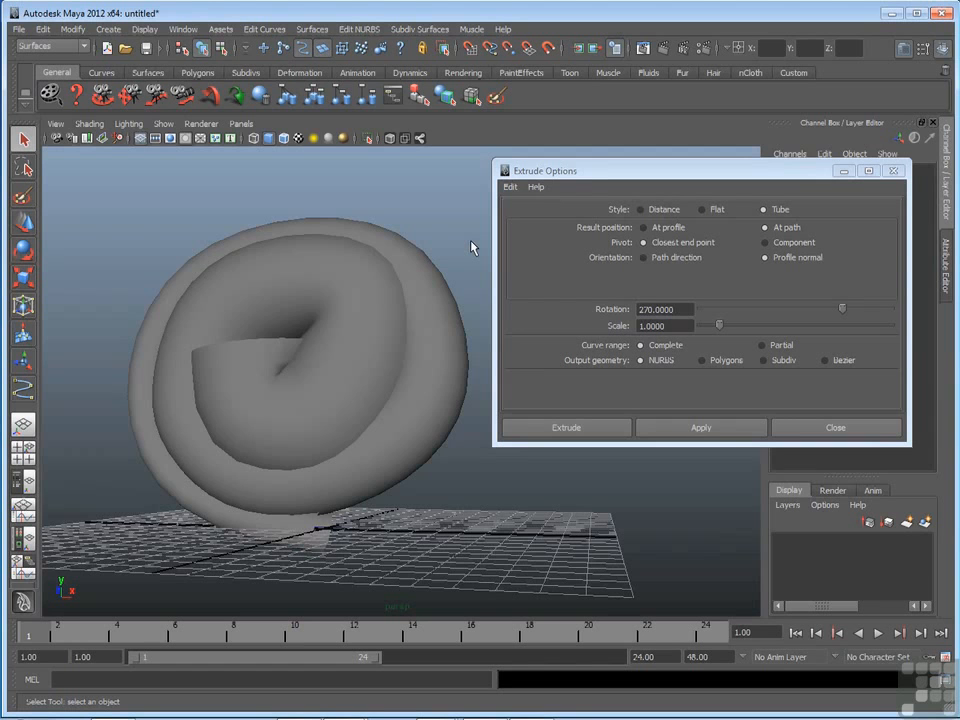
key("ctrl+z")
key("ctrl+z")
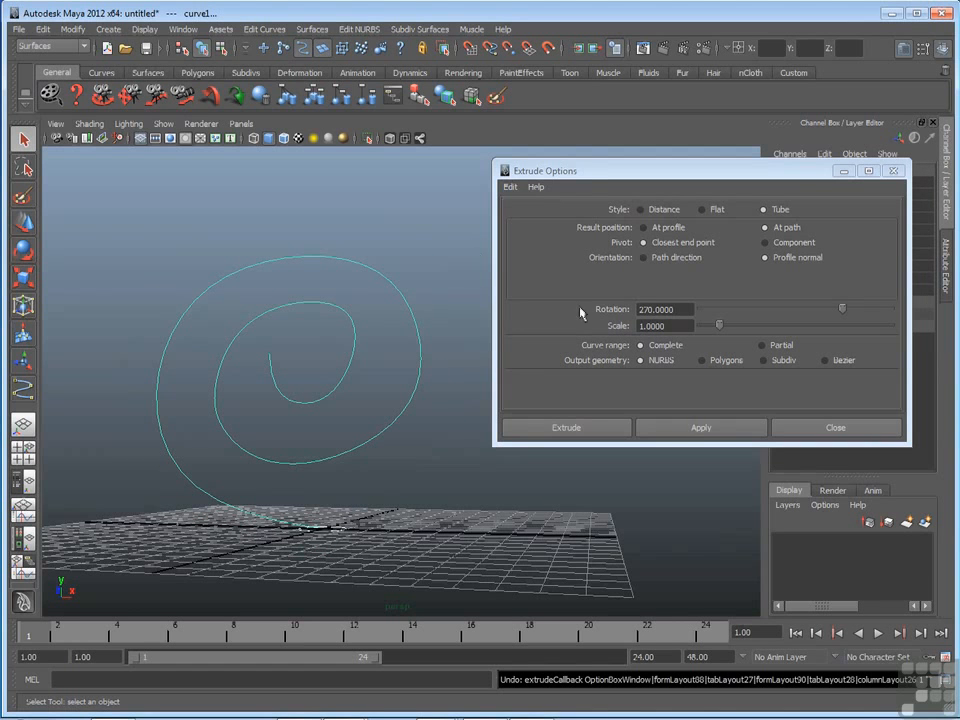
left_click(697, 428)
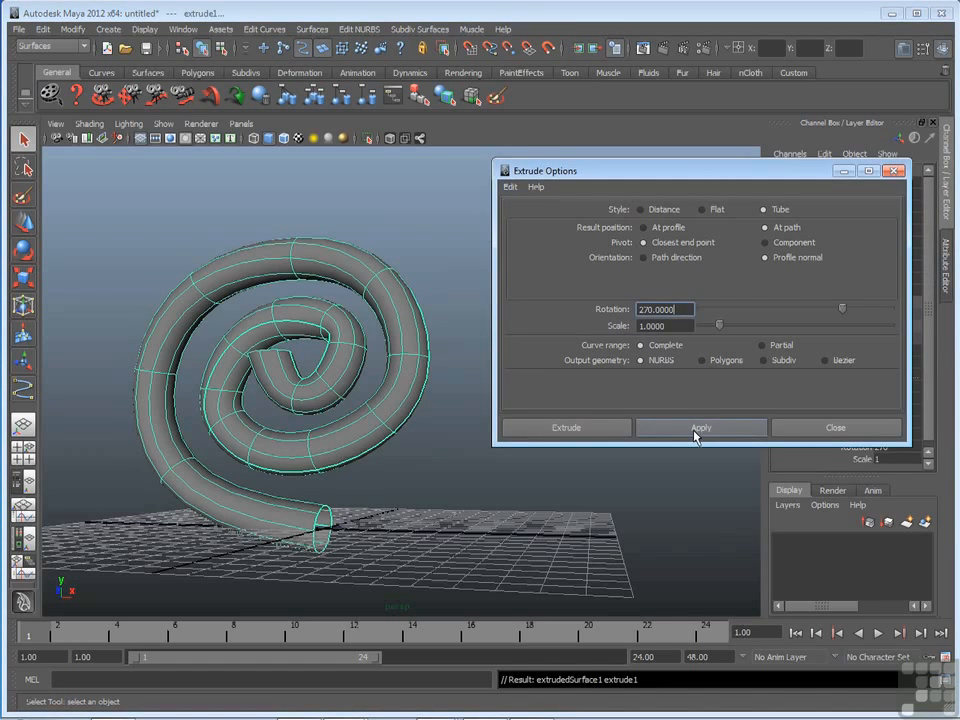
Examine the rotated tube from several angles and up close, following its isoparms from the open end to the spiral's centre
left_click_drag(317, 476, 353, 476, "alt")
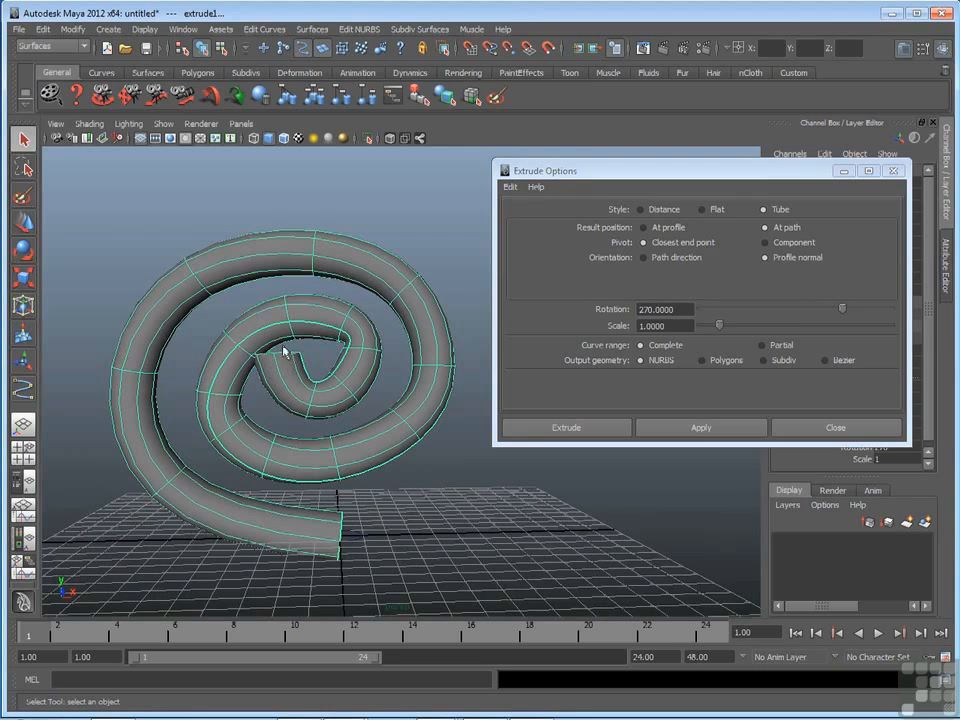
left_click_drag(279, 446, 283, 458, "alt")
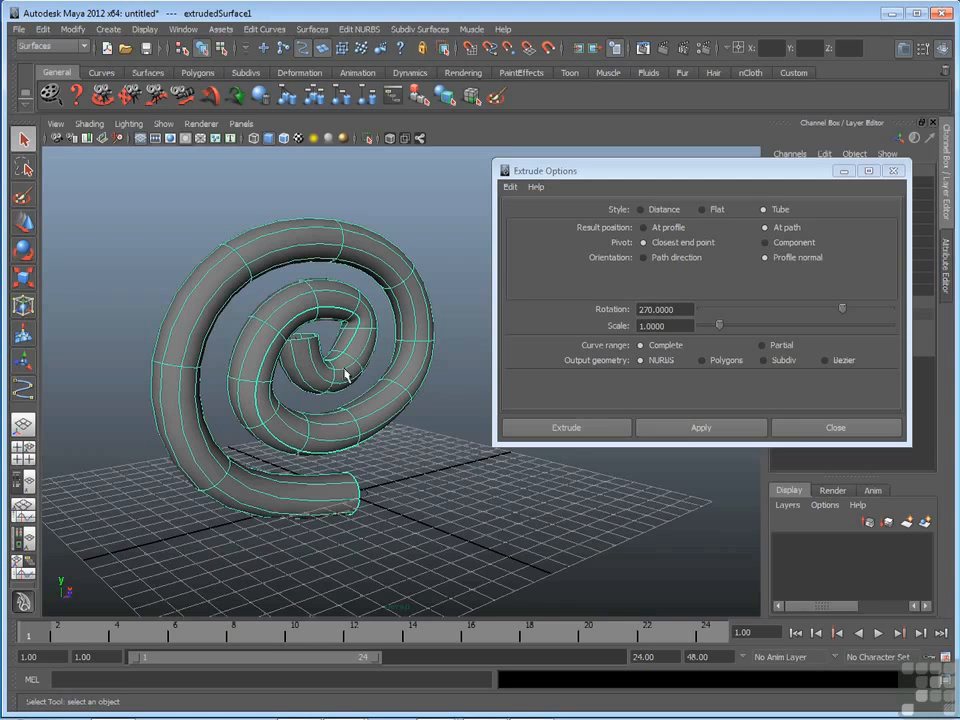
left_click_drag(242, 392, 380, 500, "alt")
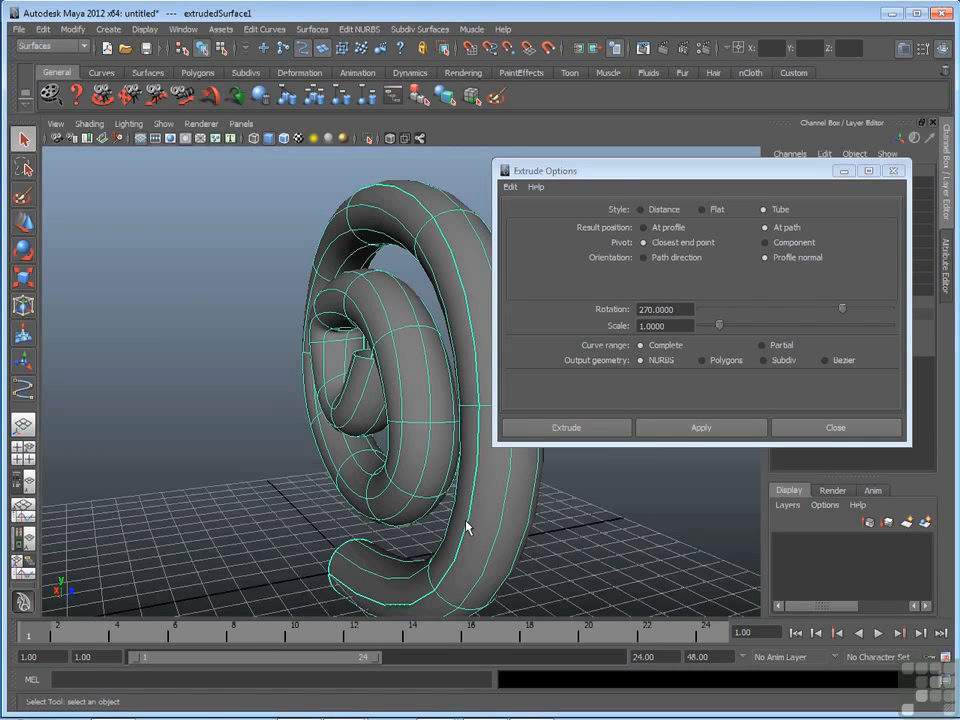
left_click_drag(471, 530, 293, 565, "alt")
left_click_drag(386, 448, 395, 510, "alt")
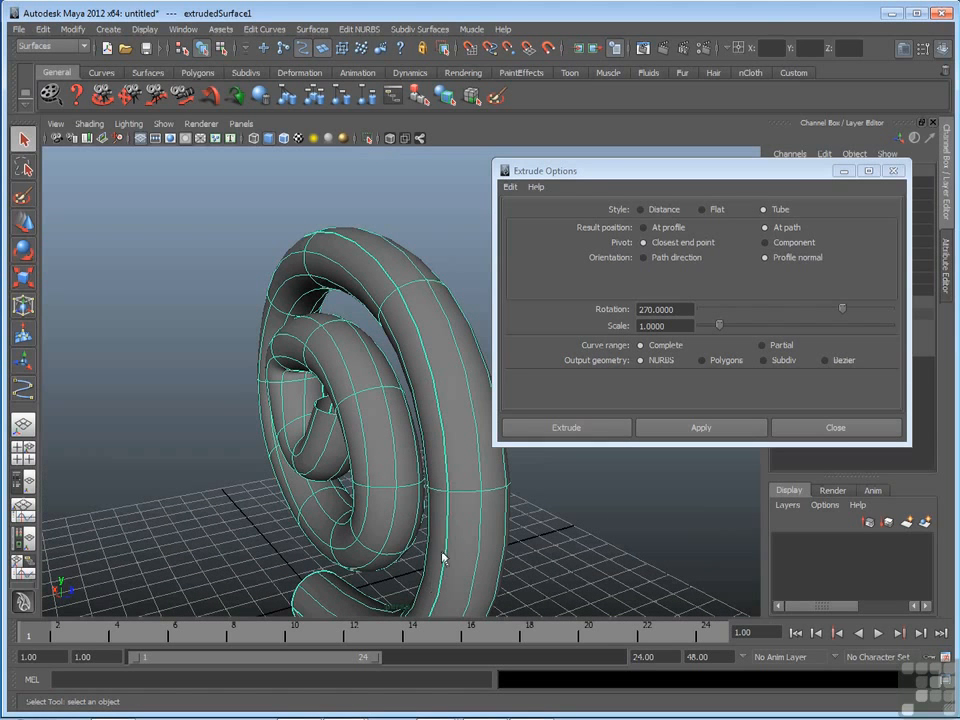
left_click_drag(222, 280, 311, 210, "alt")
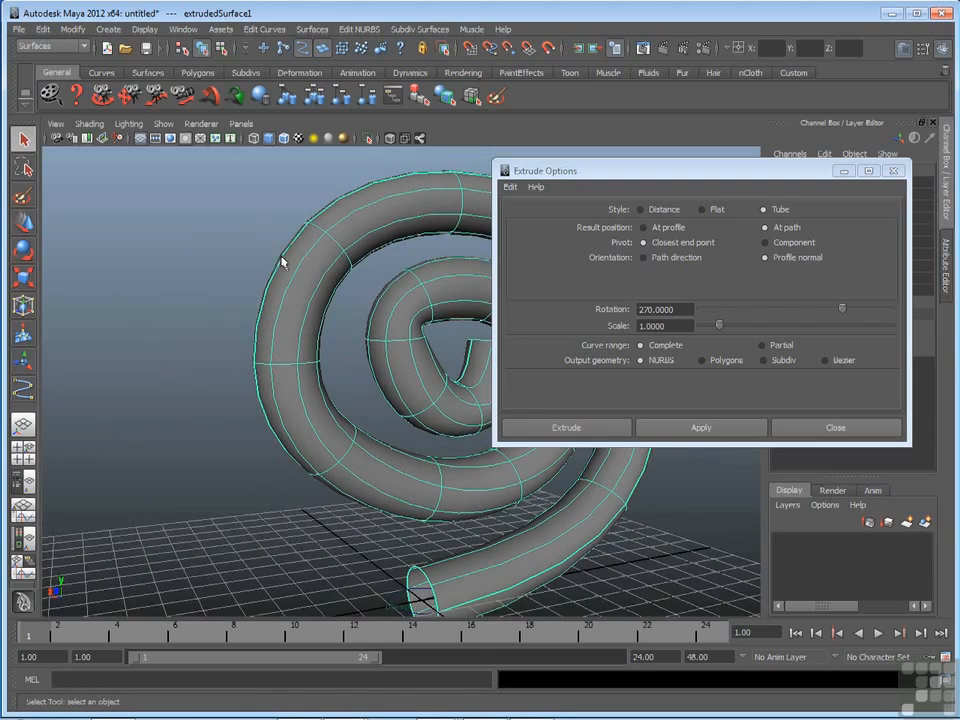
left_click_drag(260, 349, 248, 410, "alt")
left_click_drag(300, 454, 266, 497, "alt")
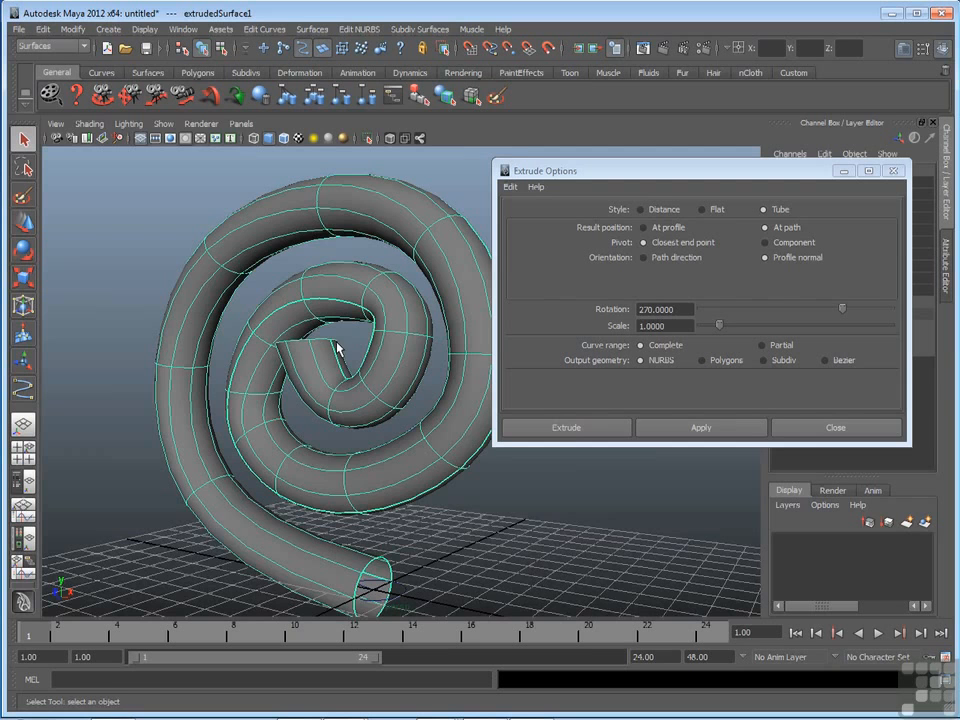
right_click_drag(280, 412, 315, 424, "alt")
left_click_drag(315, 424, 375, 392, "alt")
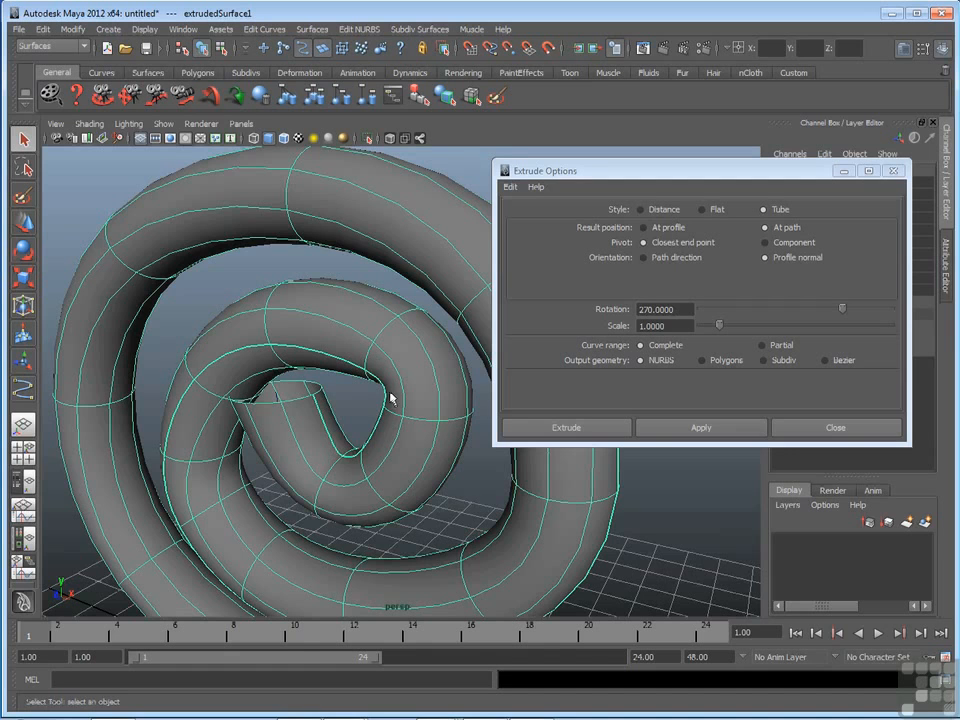
scroll(391, 398, "down", 5)
middle_click_drag(416, 403, 324, 371, "alt")
left_click_drag(324, 371, 467, 353, "alt")
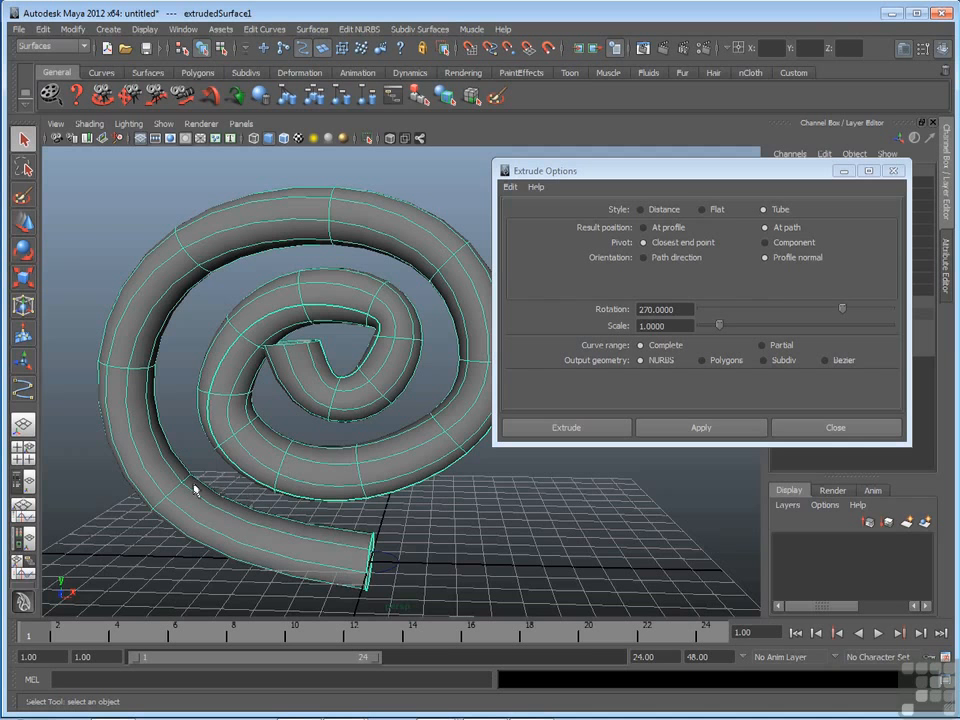
Undo the selection changes and the rotated tube extrusion, back to the spiral and circle curves
left_click(430, 497)
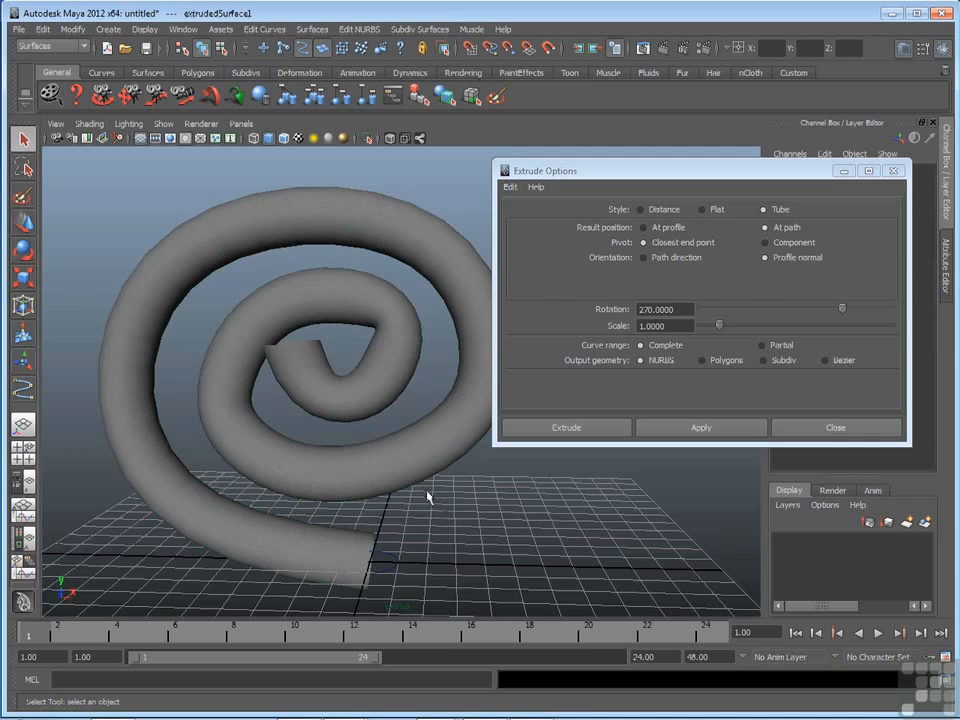
key("ctrl+z")
key("ctrl+z")
key("ctrl+z")
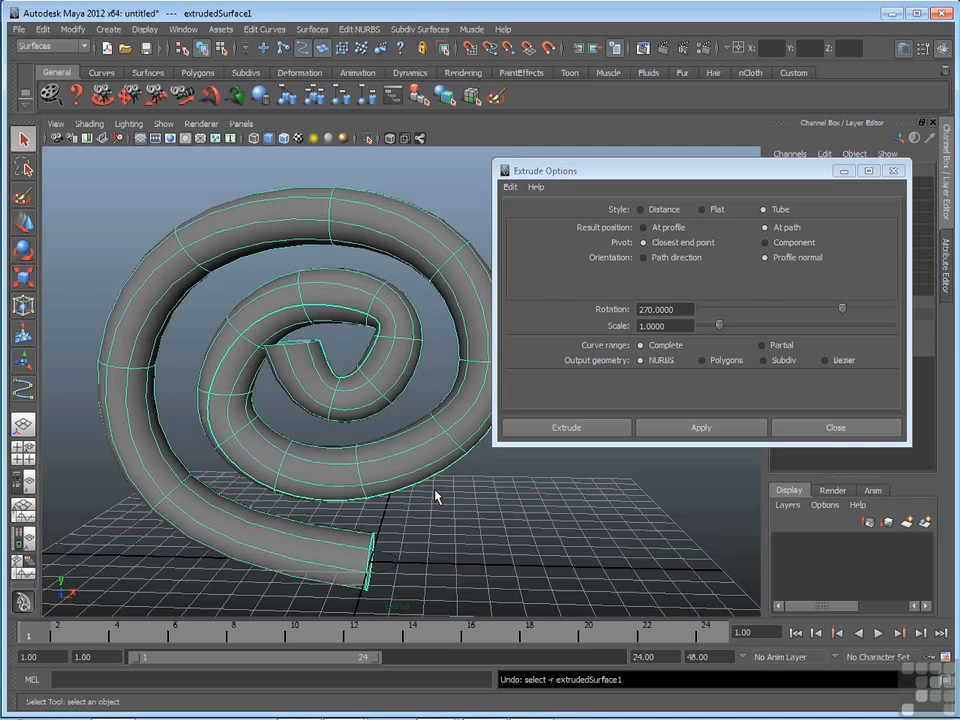
key("ctrl+z")
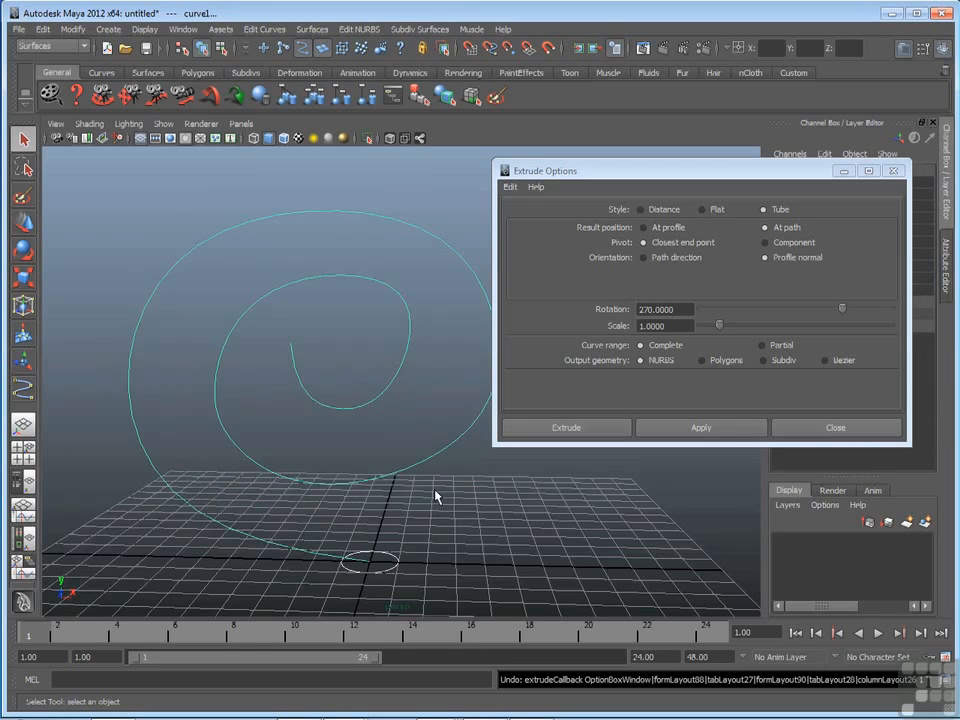
Display the spiral curve's control vertices and select individual vertices around its outer loop, ending on the upper-left one
left_click(298, 500)
left_click(298, 479)
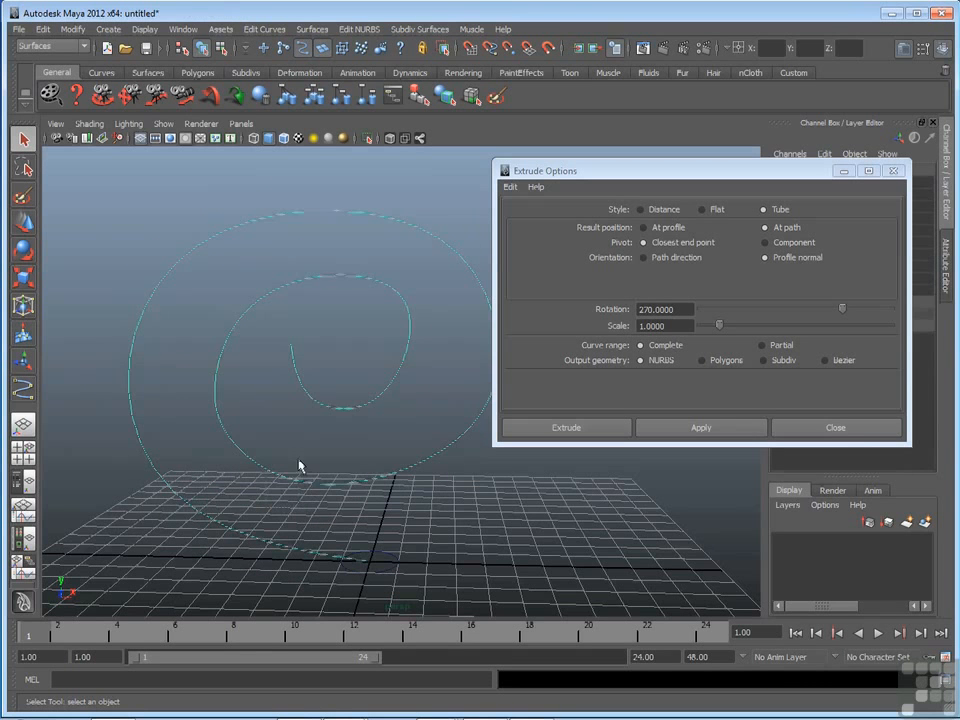
right_click(310, 400)
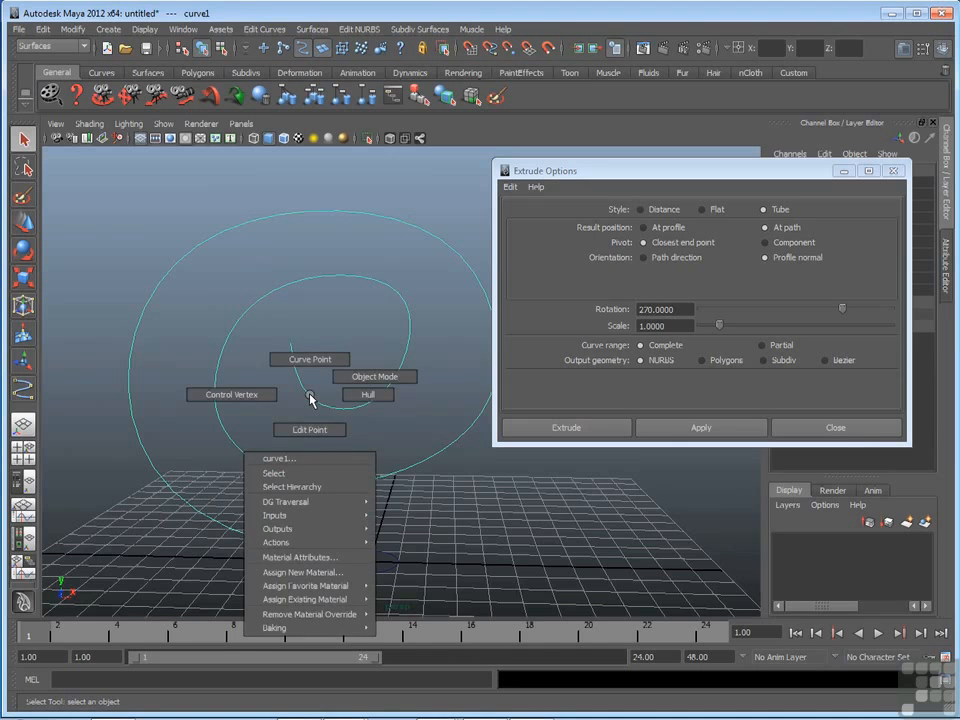
right_click_drag(310, 400, 254, 396)
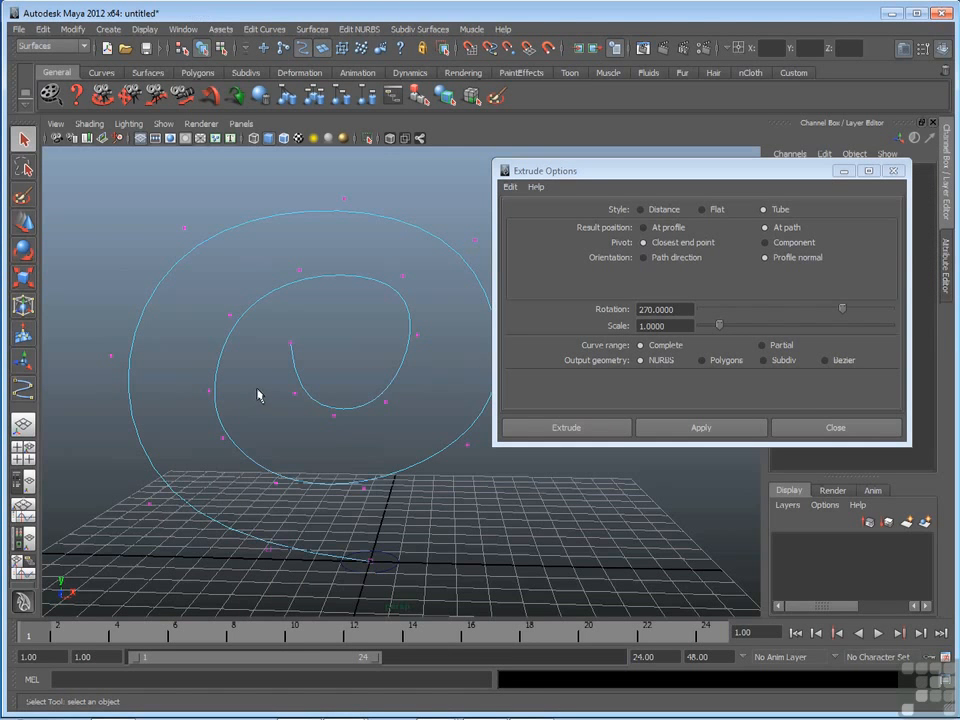
left_click(150, 504)
left_click_drag(104, 342, 132, 370)
left_click(182, 228)
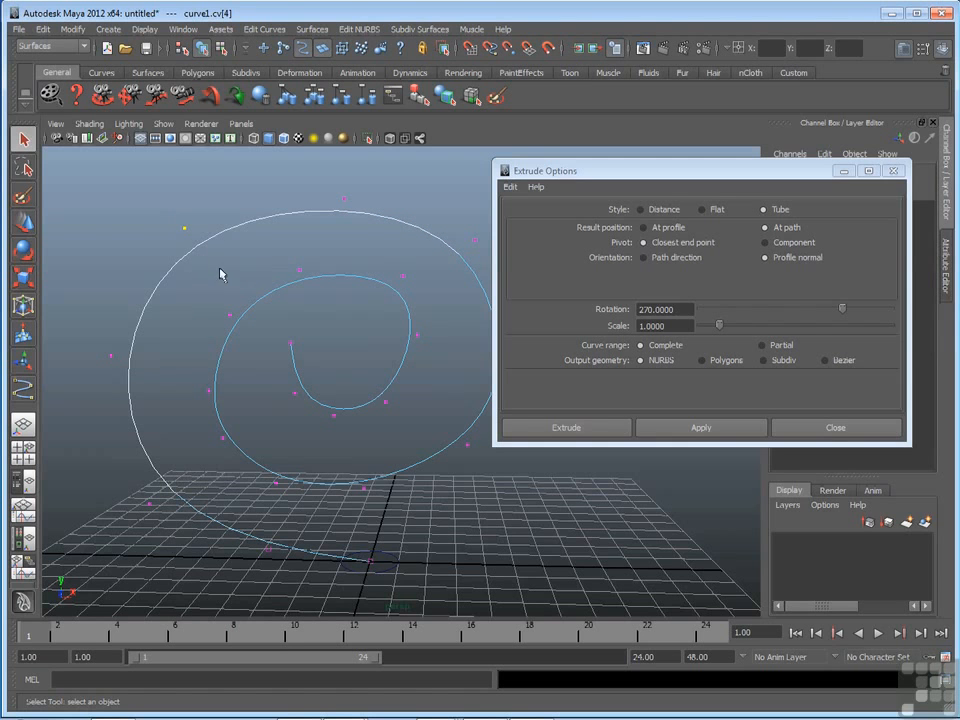